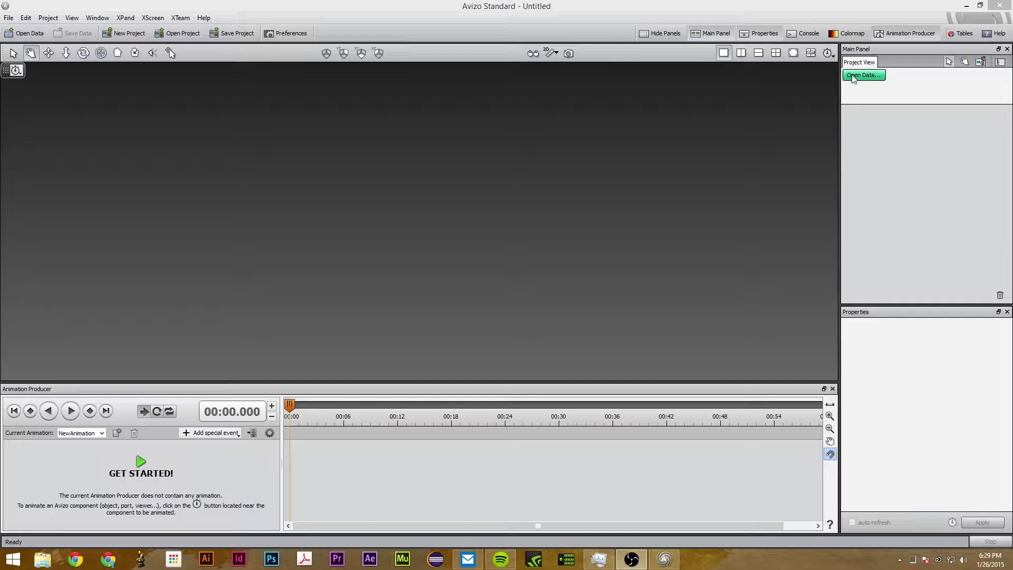
# Step: Load slices teddybear000–teddybear060 from data/teddybear as one 128 x 128 x 61 volume
pyautogui.click(863, 76)
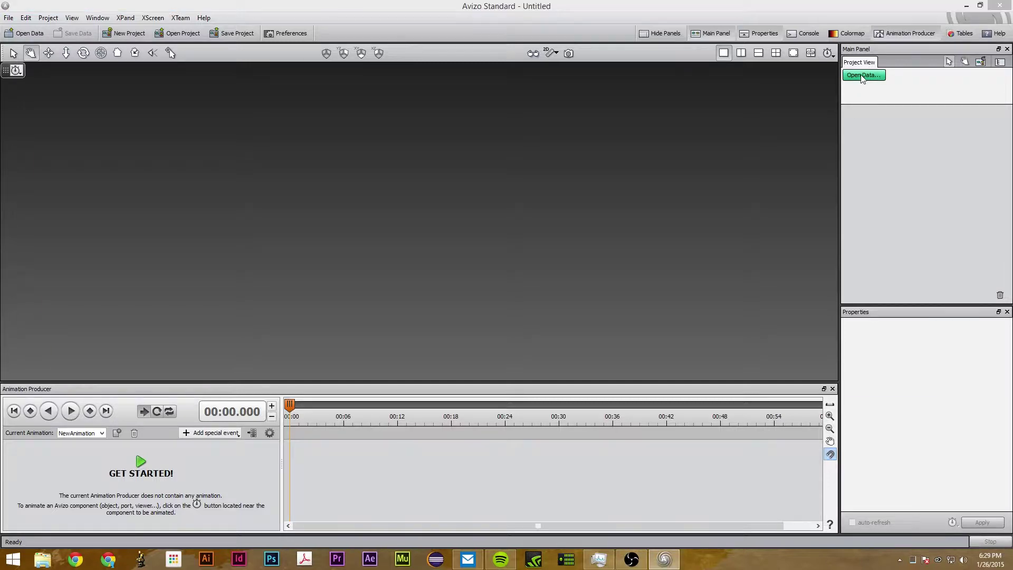
pyautogui.click(173, 109)
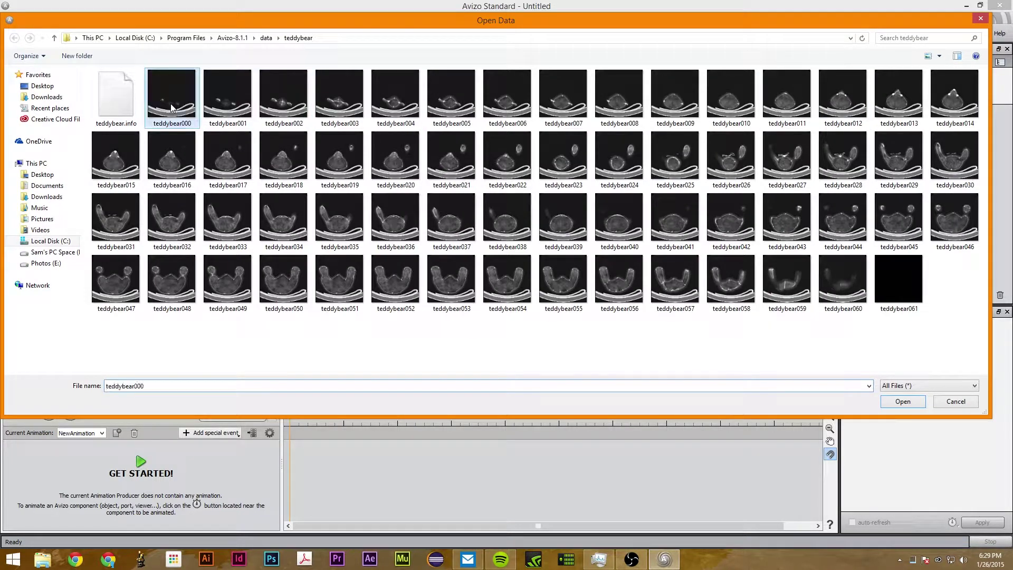
pyautogui.click(266, 37)
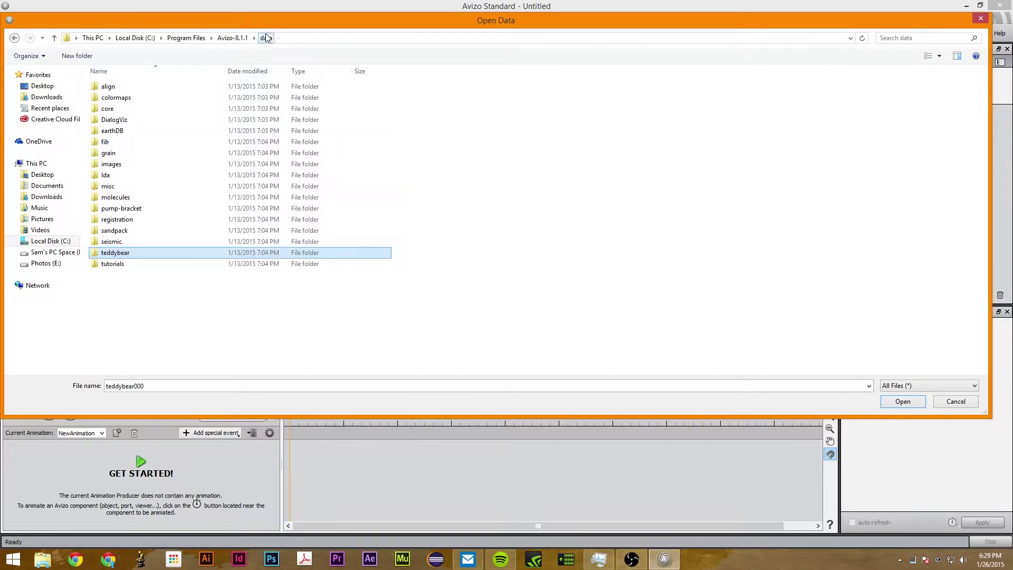
pyautogui.doubleClick(169, 253)
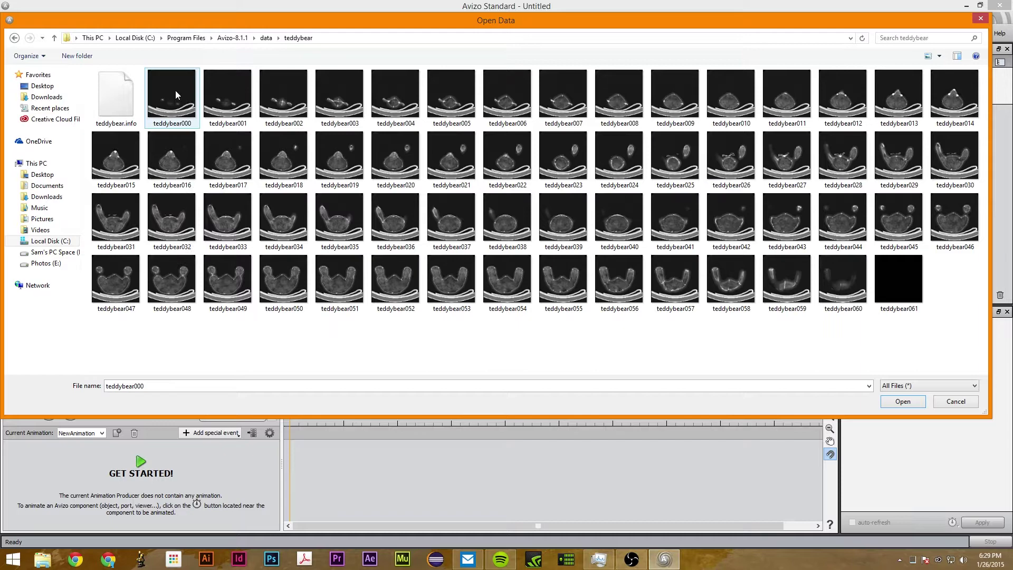
pyautogui.keyDown('shift'); pyautogui.click(855, 287); pyautogui.keyUp('shift')
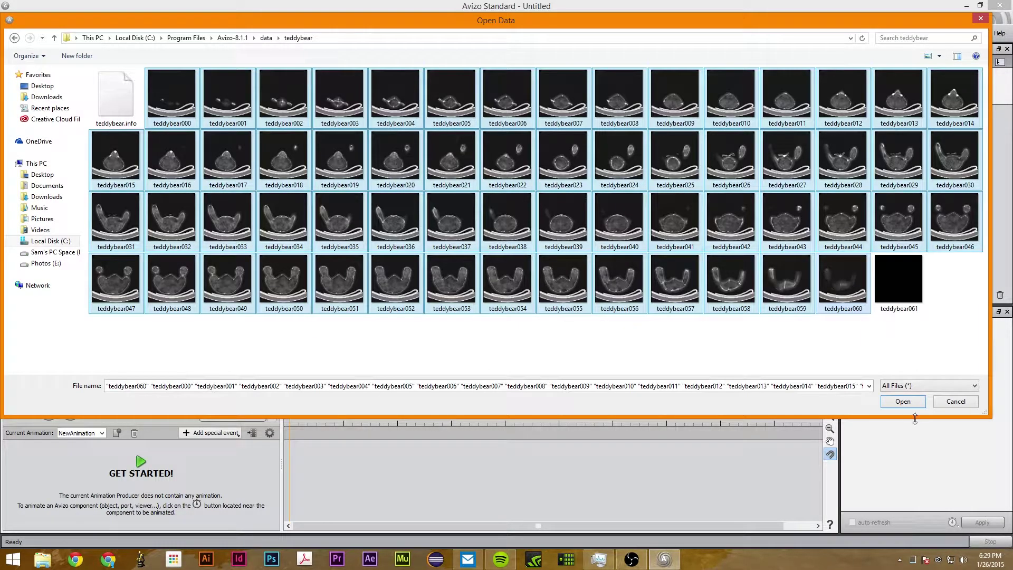
pyautogui.click(905, 402)
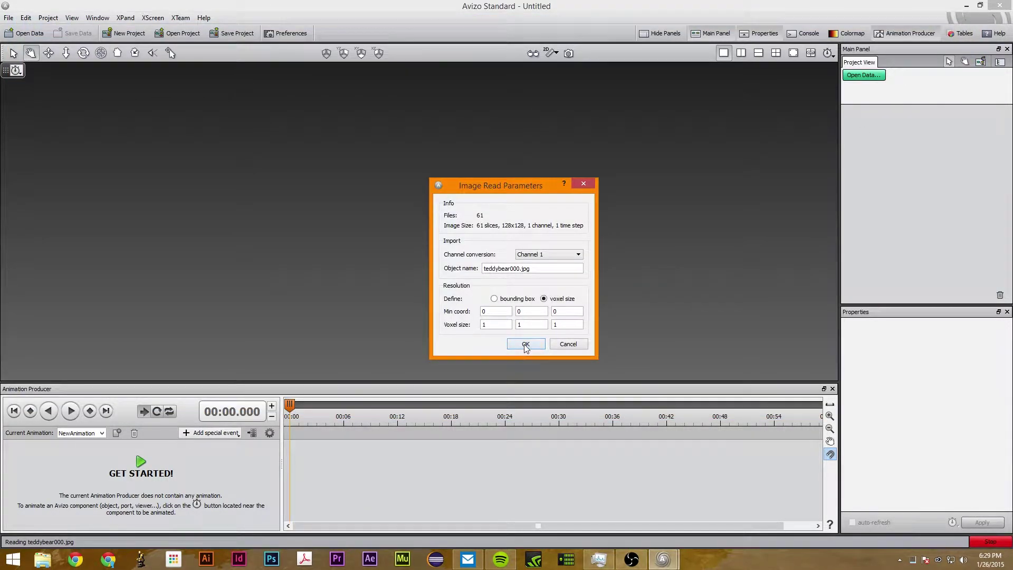
pyautogui.click(525, 345)
# Step: Add a volume rendering of teddybear000.jpg with the colormap minimum raised to 40.8
pyautogui.click(897, 118)
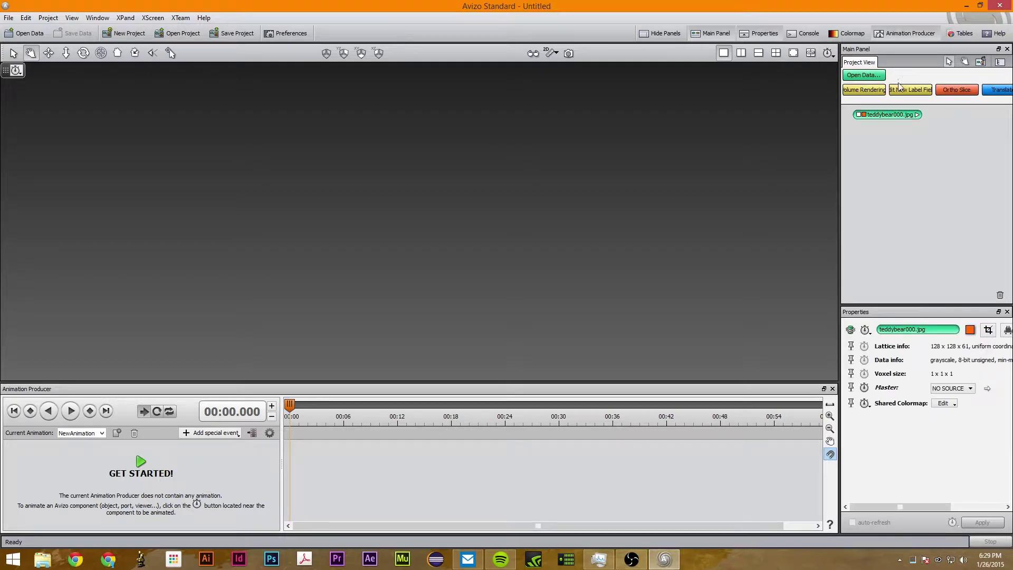
pyautogui.click(869, 91)
pyautogui.moveTo(978, 366); pyautogui.dragTo(963, 362)
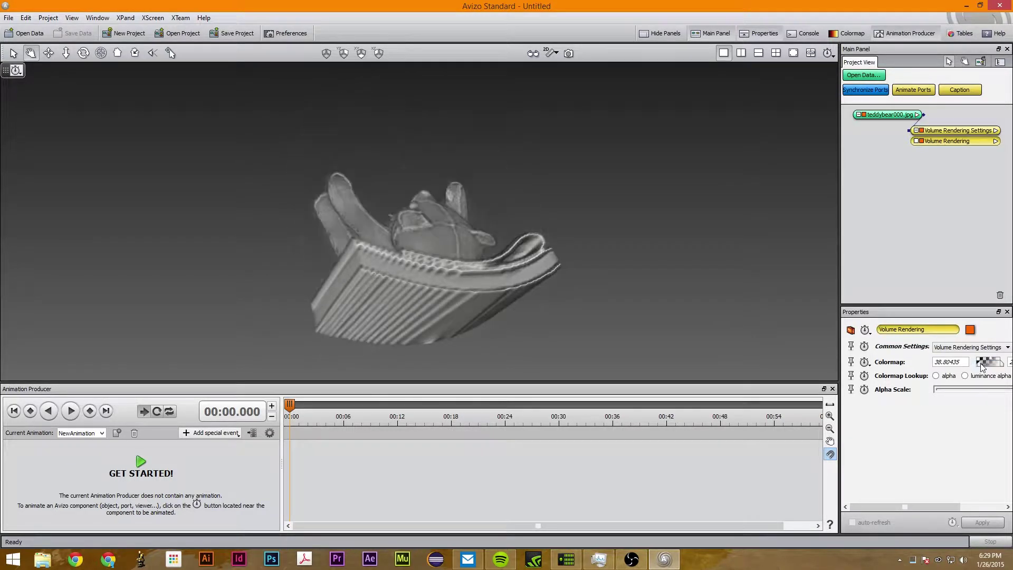
pyautogui.write('50')
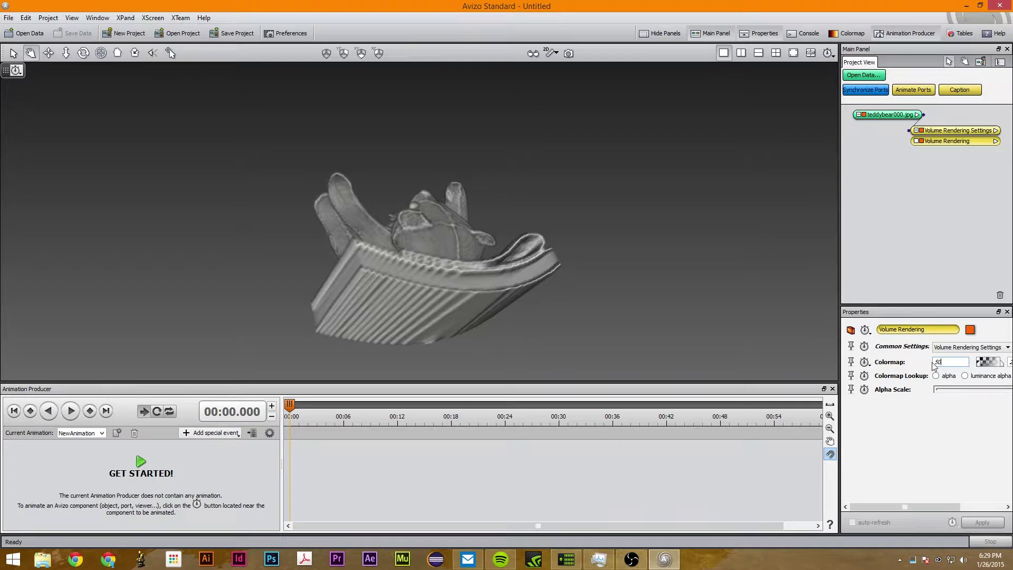
pyautogui.moveTo(834, 320); pyautogui.dragTo(765, 319)
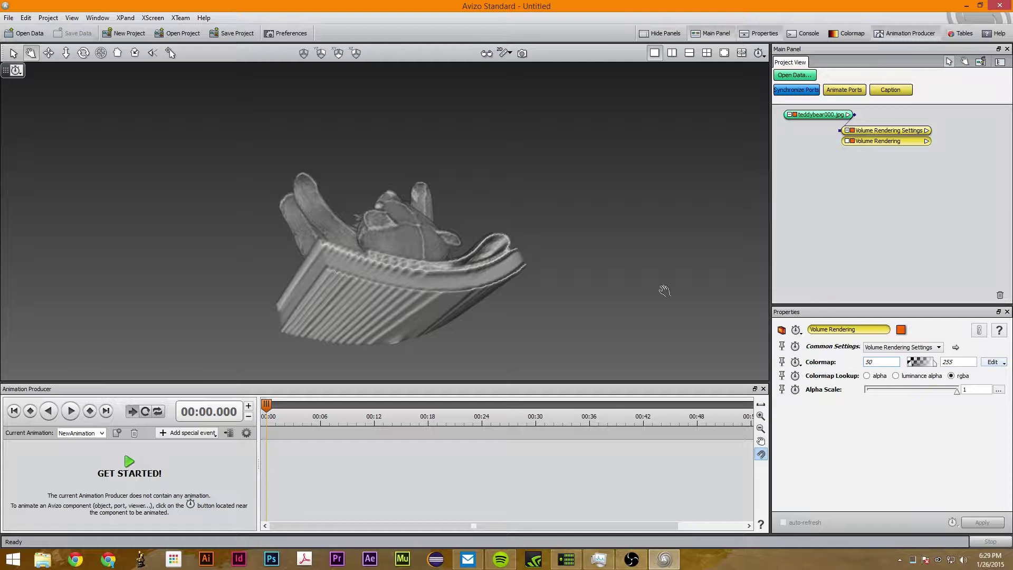
pyautogui.moveTo(329, 163); pyautogui.dragTo(254, 195)
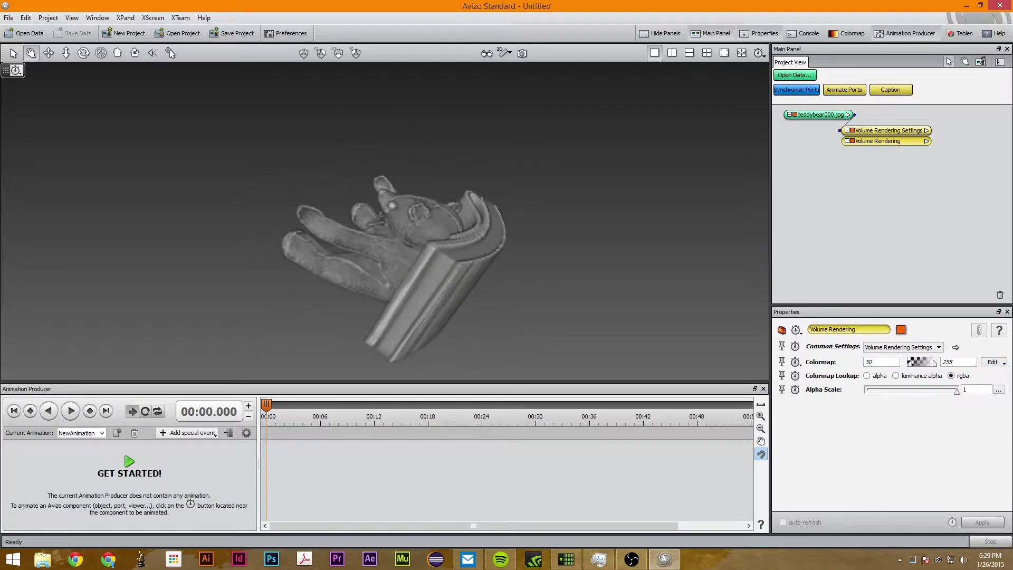
# Step: Apply the temperature colormap and make its out-of-range colour fully opaque (alpha 1)
pyautogui.click(986, 363)
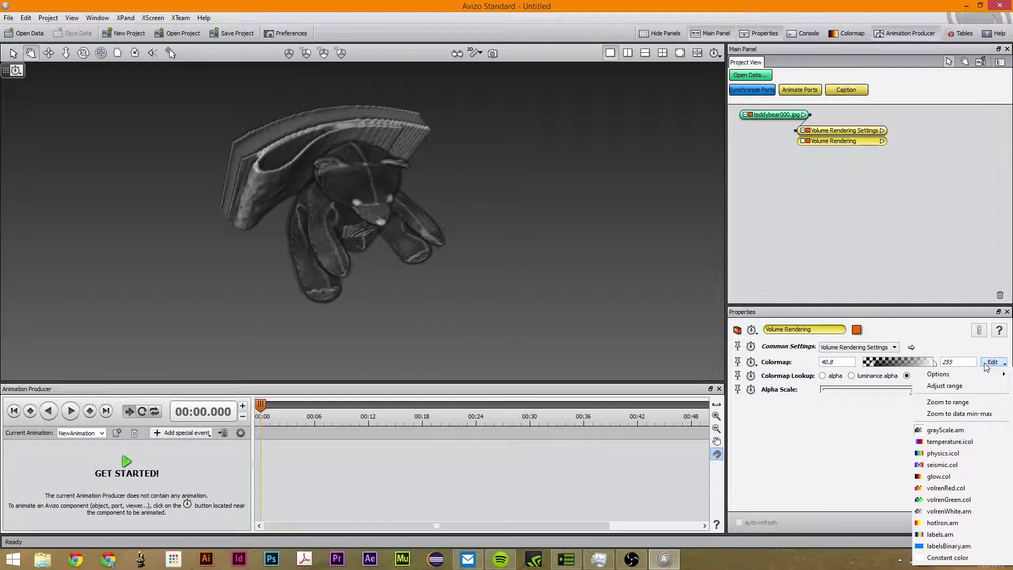
pyautogui.click(950, 442)
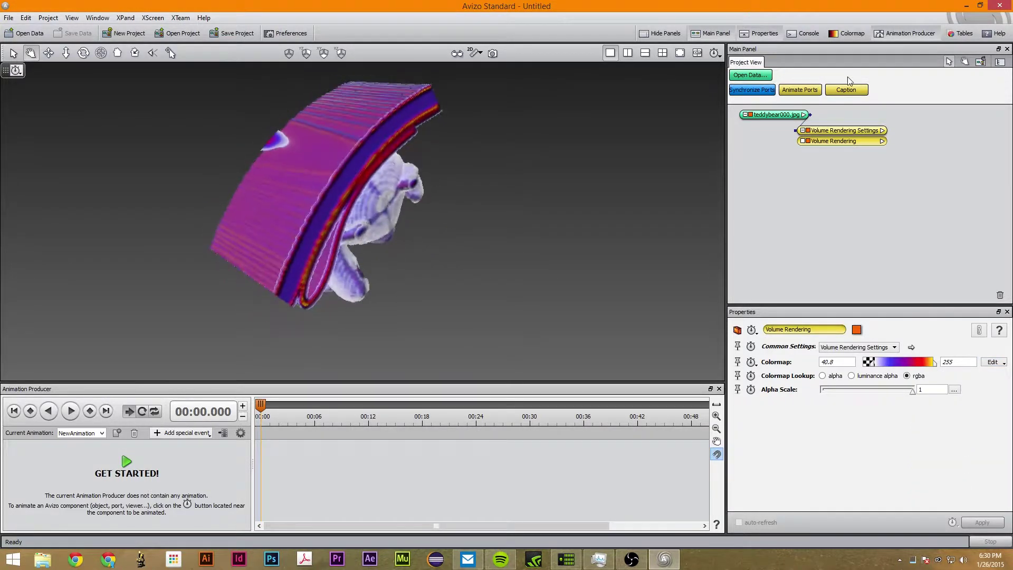
pyautogui.click(832, 36)
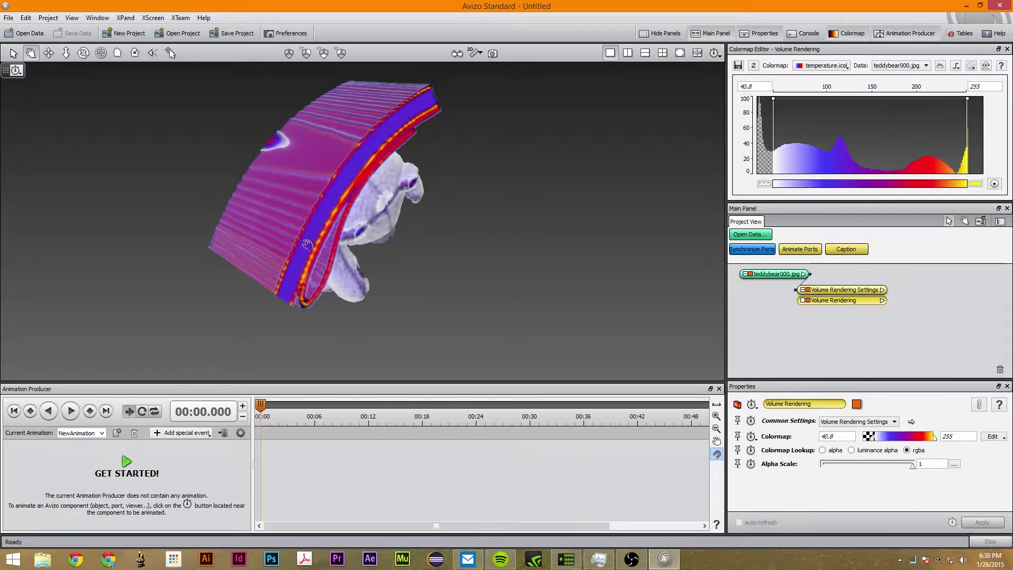
pyautogui.click(761, 185)
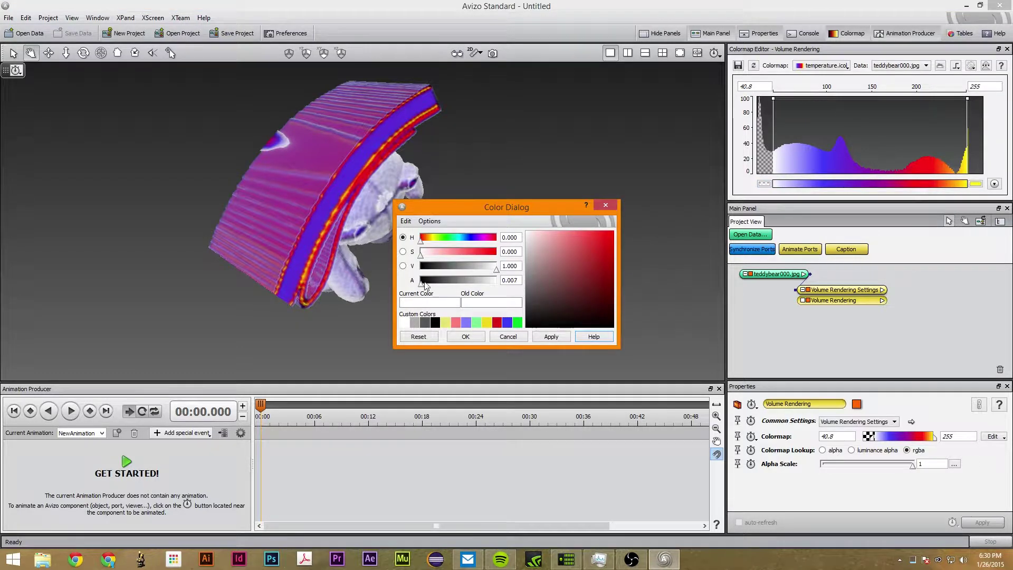
pyautogui.moveTo(425, 285)
pyautogui.mouseDown()
pyautogui.moveTo(524, 287)
pyautogui.moveTo(420, 286)
pyautogui.mouseUp()
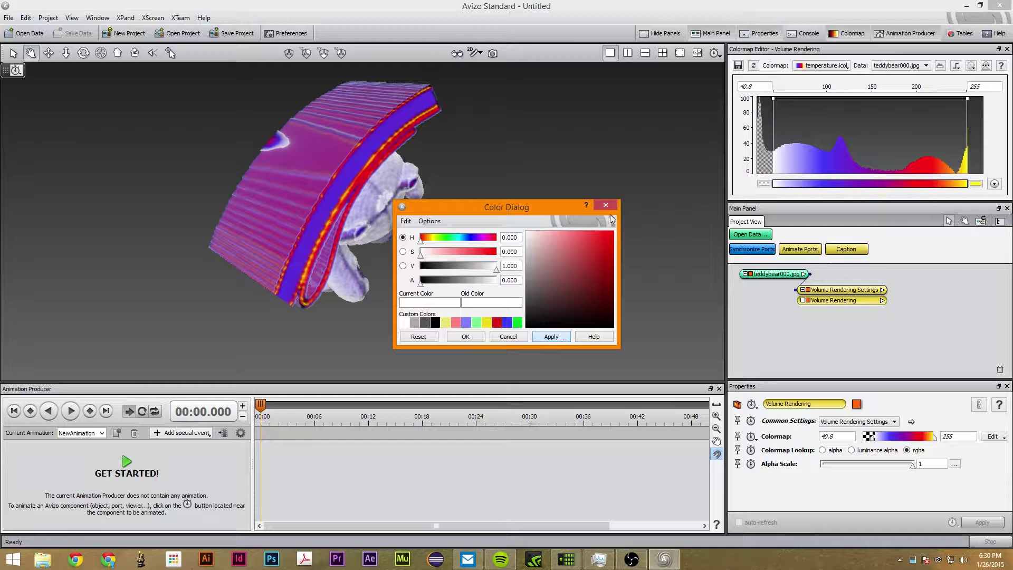
pyautogui.click(509, 158)
pyautogui.moveTo(509, 159); pyautogui.dragTo(144, 131)
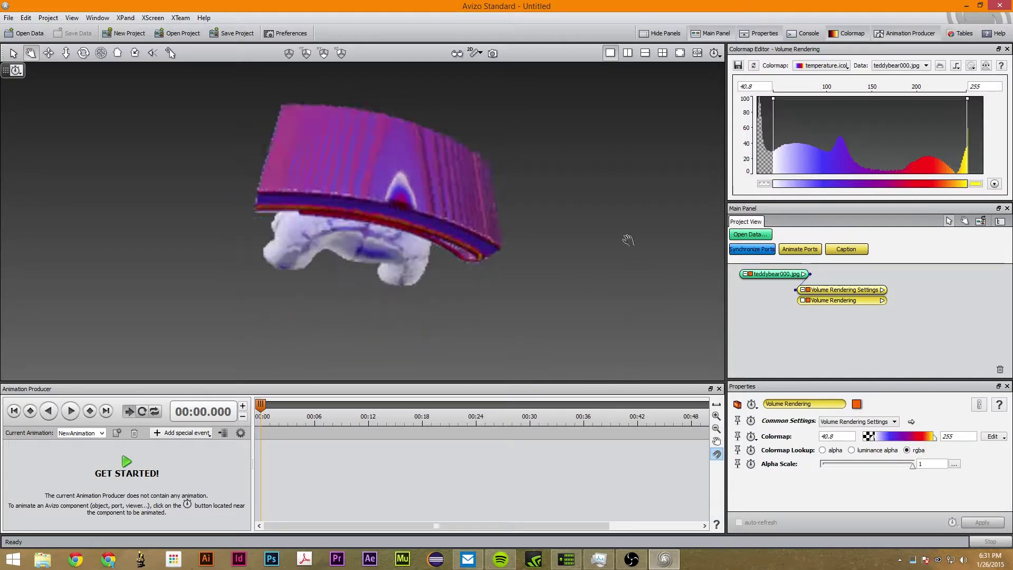
# Step: Add a Camera-Orbit module to the project and snap the view side-on
pyautogui.click(743, 301)
pyautogui.rightClick(756, 298)
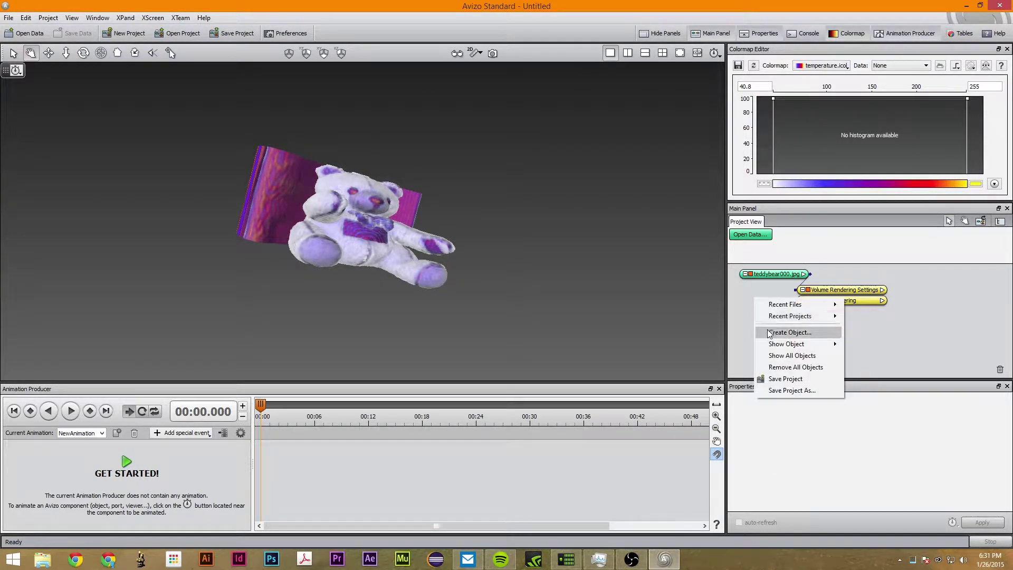
pyautogui.click(762, 333)
pyautogui.doubleClick(823, 361)
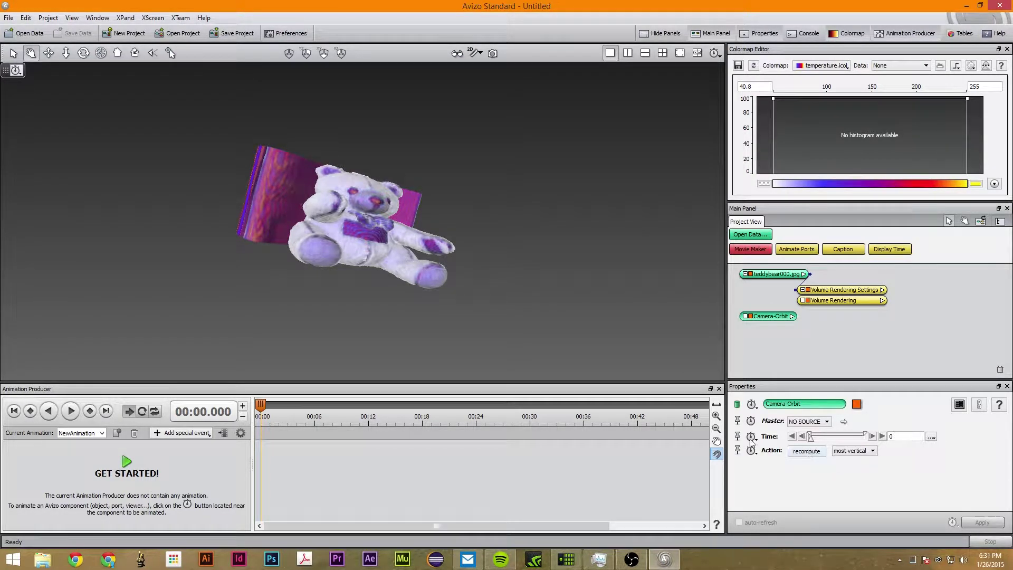
pyautogui.moveTo(334, 165); pyautogui.dragTo(269, 161)
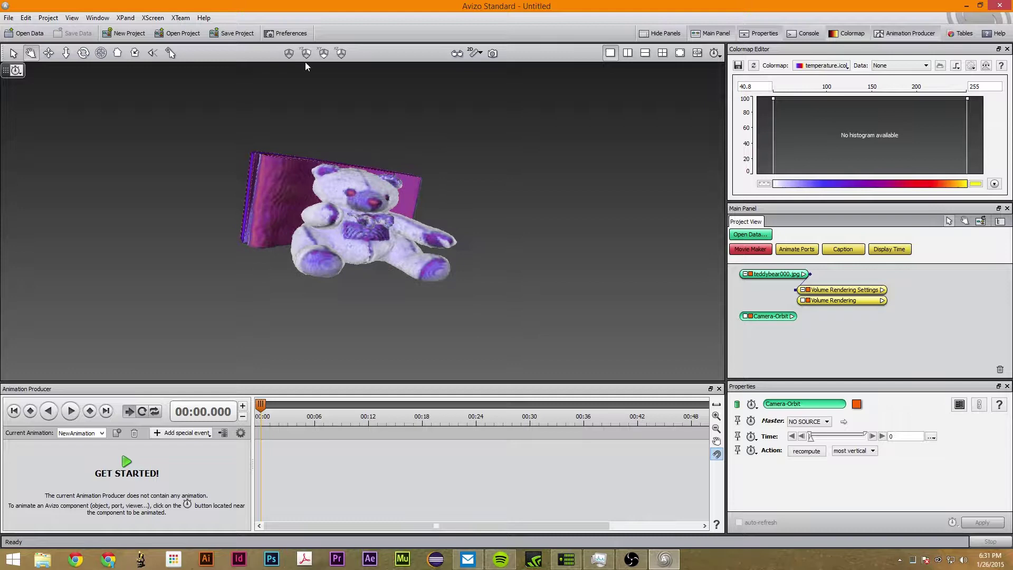
pyautogui.click(307, 53)
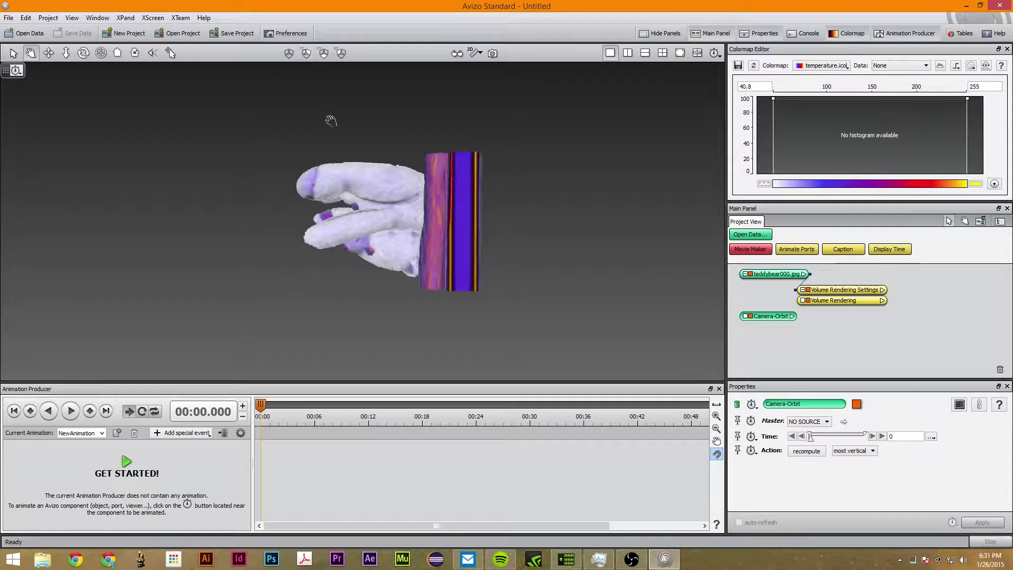
# Step: Give the orbit Time a keyframed track and set Time to 360 at 00:01
pyautogui.click(751, 437)
pyautogui.click(770, 451)
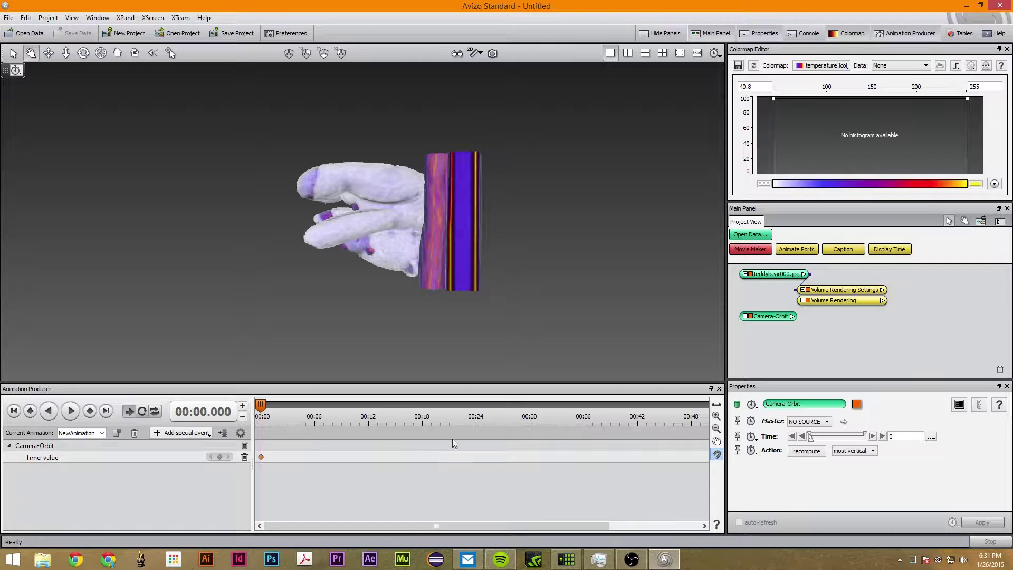
pyautogui.click(280, 405)
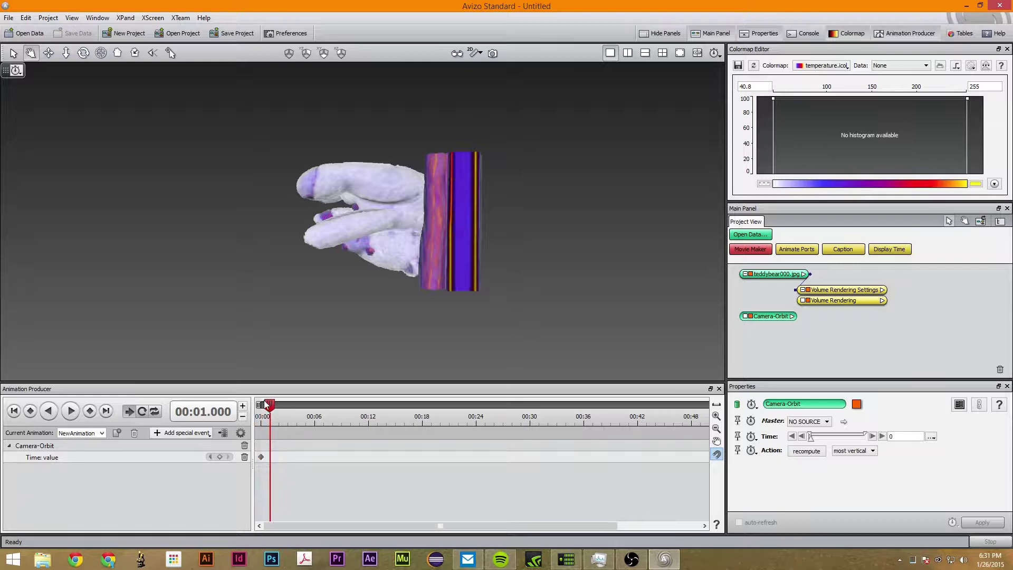
pyautogui.click(751, 437)
pyautogui.click(845, 433)
pyautogui.moveTo(813, 437); pyautogui.dragTo(867, 437)
pyautogui.click(226, 433)
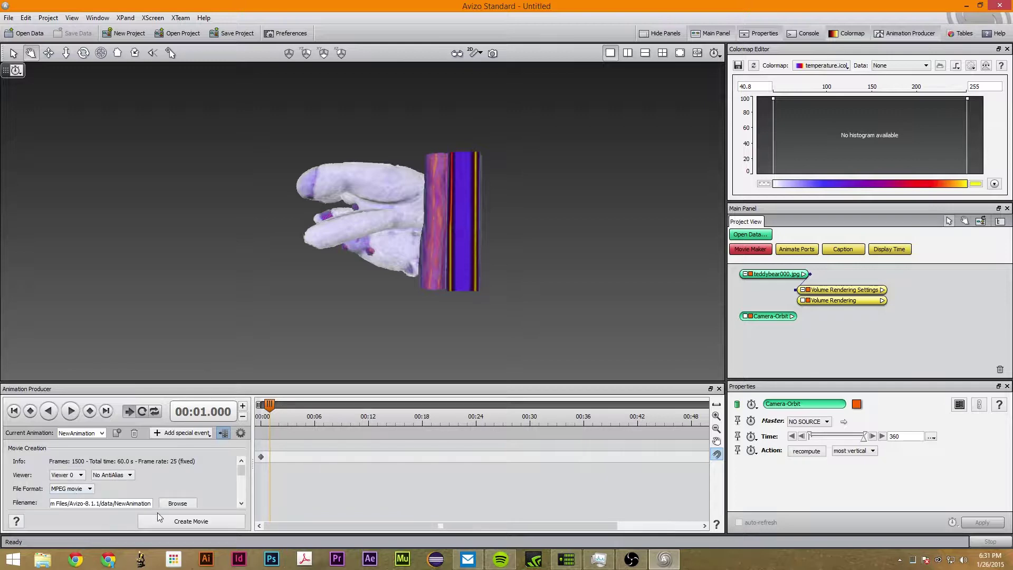
pyautogui.scroll(-3, 240, 468)
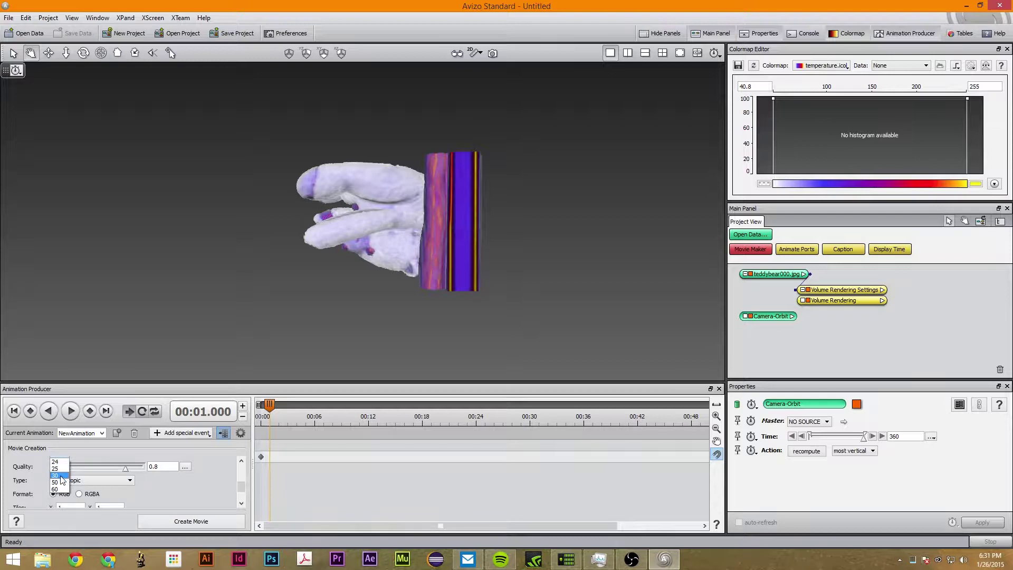
pyautogui.click(62, 485)
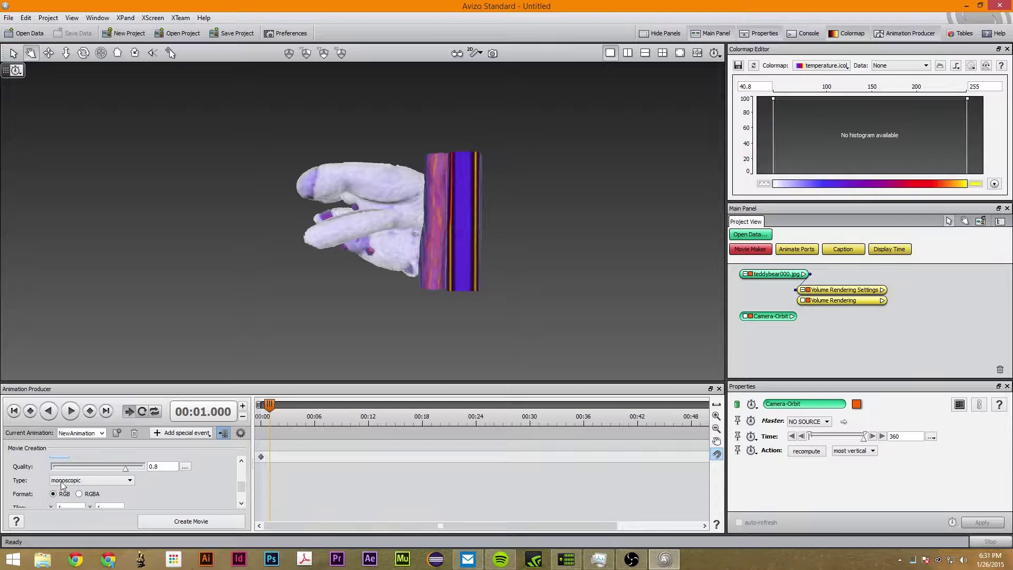
pyautogui.click(226, 433)
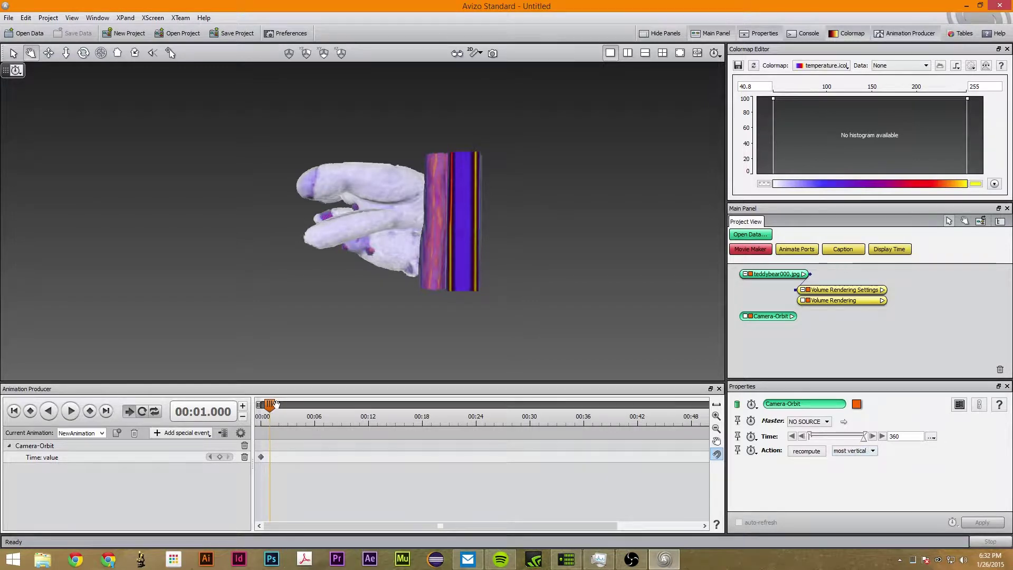
# Step: Key the orbit Time at 00:01 and play the animation to preview the orbit
pyautogui.moveTo(275, 404)
pyautogui.mouseDown()
pyautogui.moveTo(325, 405)
pyautogui.moveTo(270, 405)
pyautogui.mouseUp()
pyautogui.click(752, 437)
pyautogui.click(760, 450)
pyautogui.moveTo(270, 404); pyautogui.dragTo(224, 412)
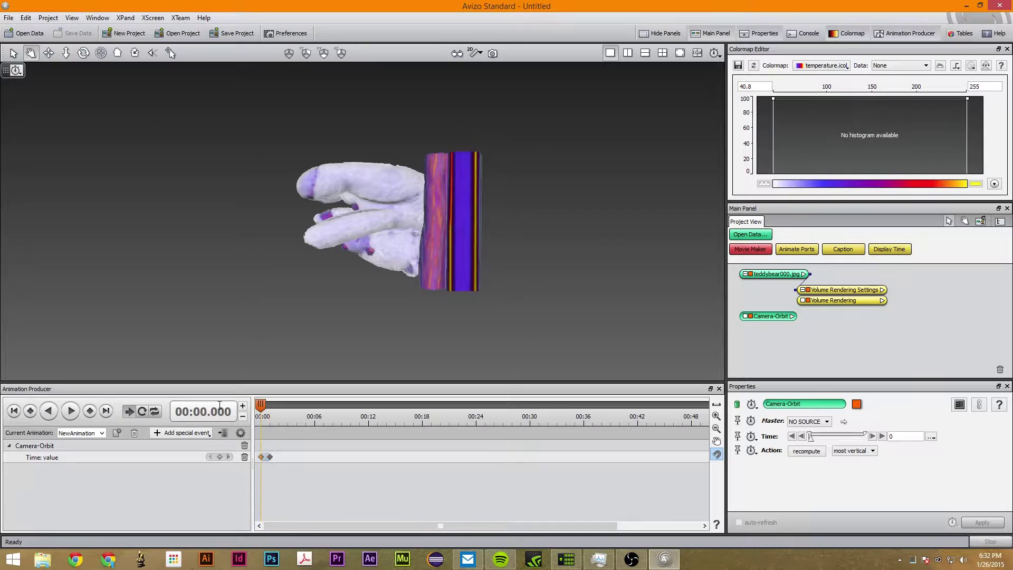
pyautogui.click(72, 412)
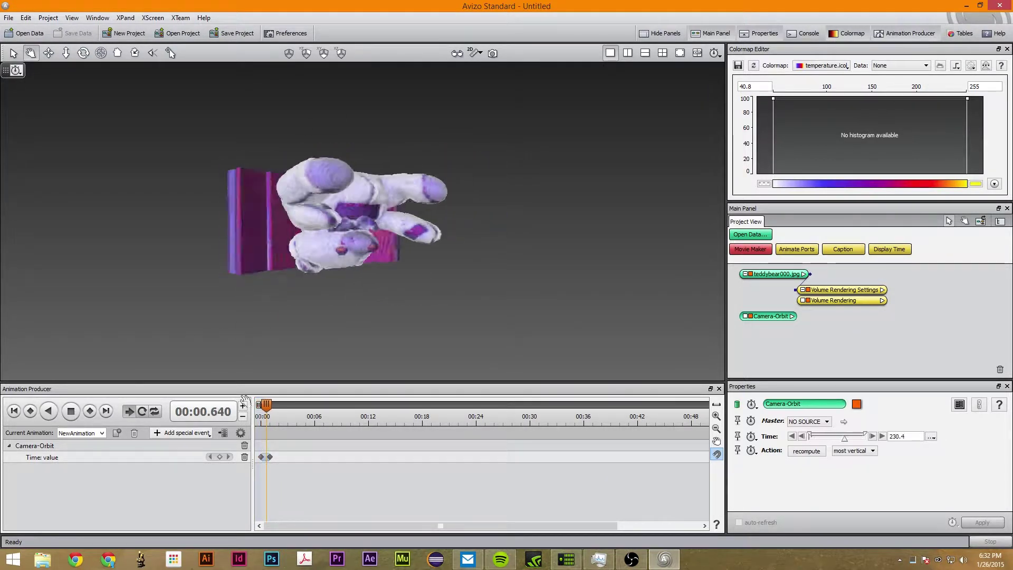
pyautogui.rightClick(786, 340)
pyautogui.click(767, 318)
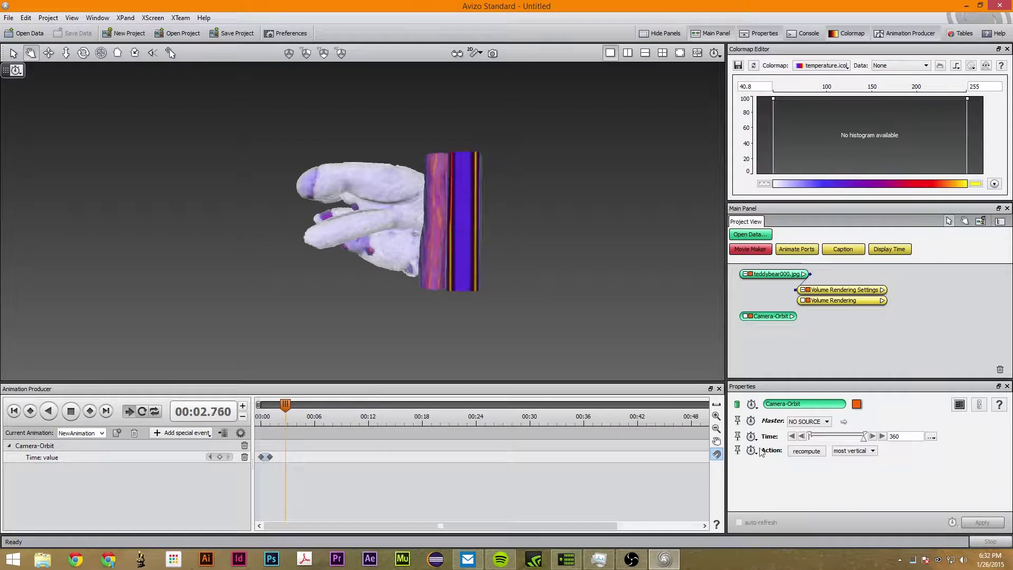
# Step: Add an Action track whose keyframe at 00:01 sets the orbit axis to x-axis
pyautogui.click(760, 450)
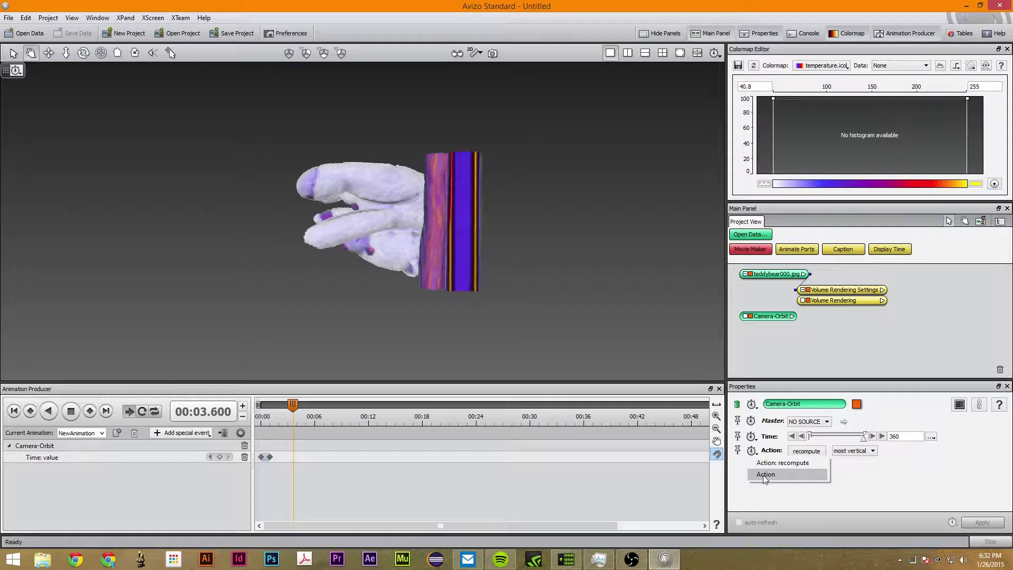
pyautogui.click(764, 474)
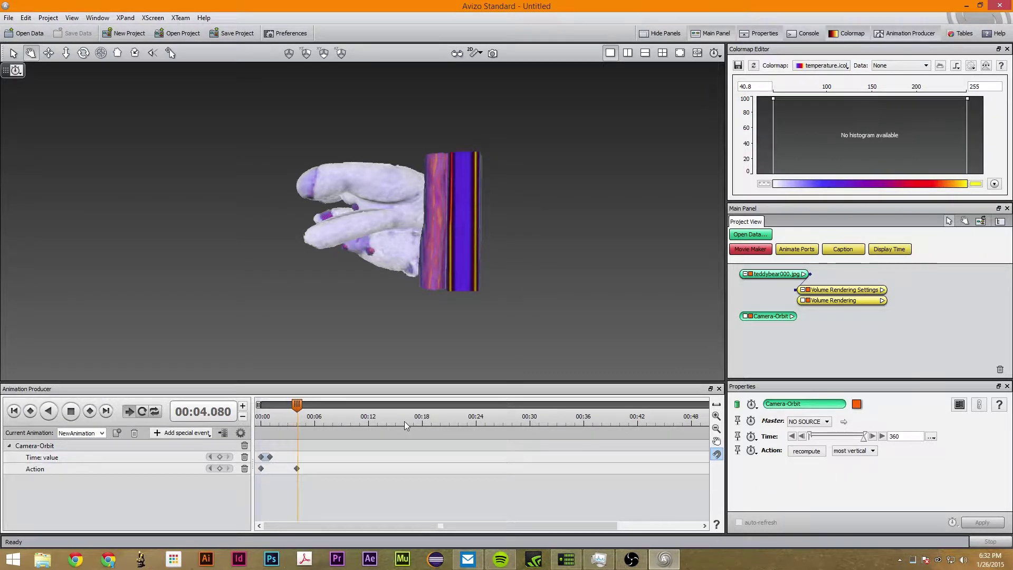
pyautogui.click(298, 469)
pyautogui.click(397, 458)
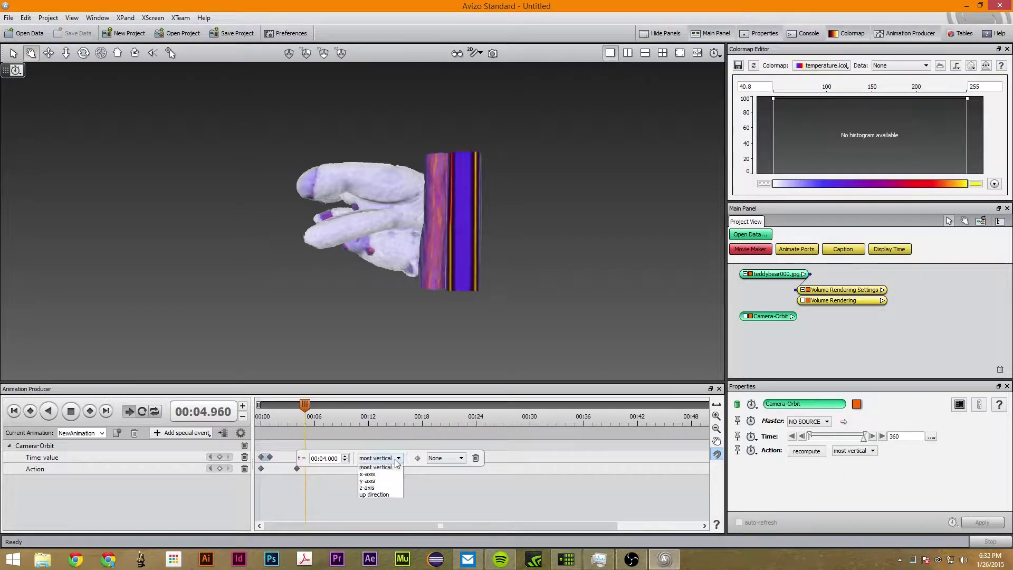
pyautogui.click(260, 468)
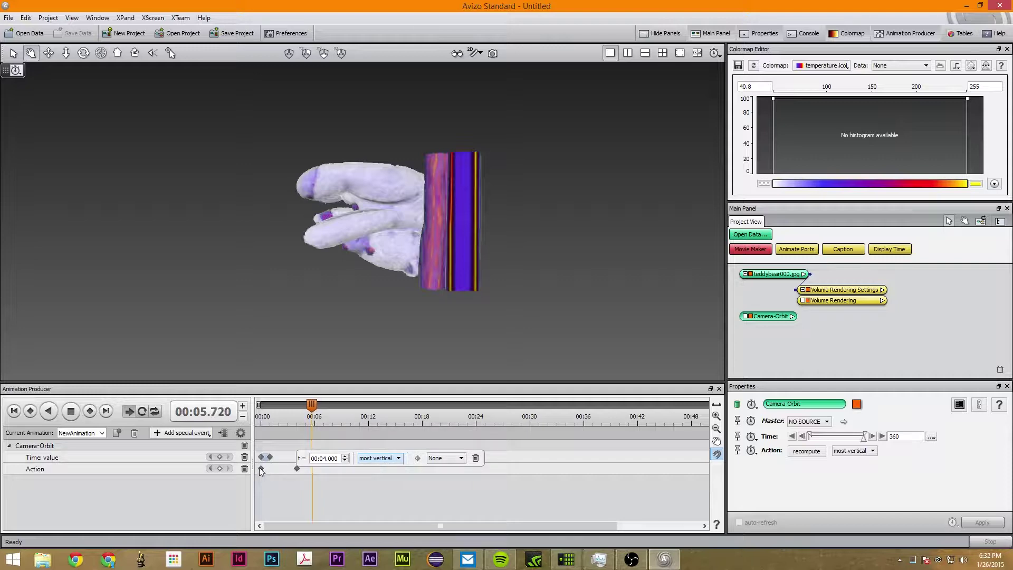
pyautogui.moveTo(261, 469)
pyautogui.mouseDown()
pyautogui.moveTo(302, 473)
pyautogui.moveTo(269, 469)
pyautogui.mouseUp()
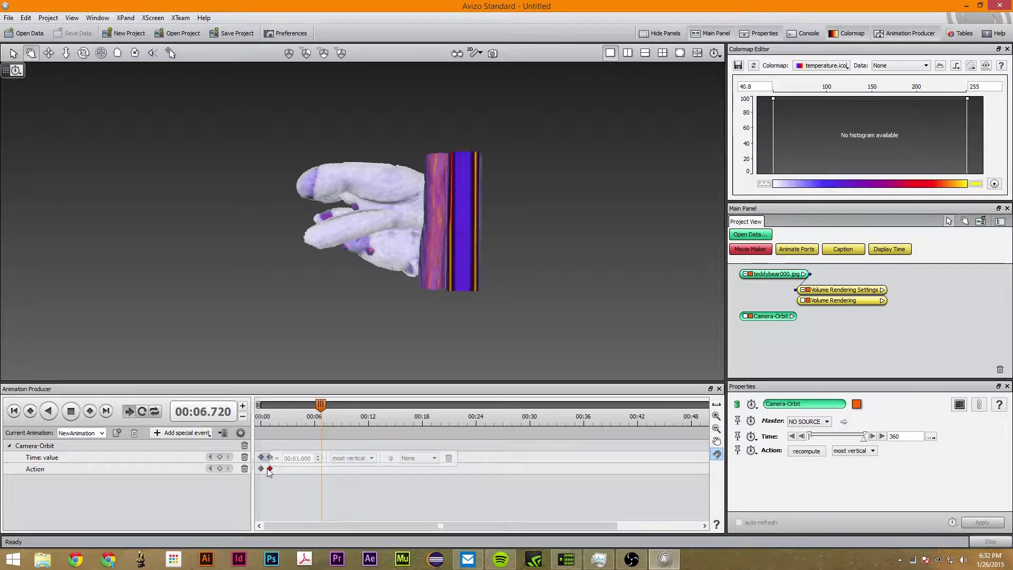
pyautogui.click(352, 462)
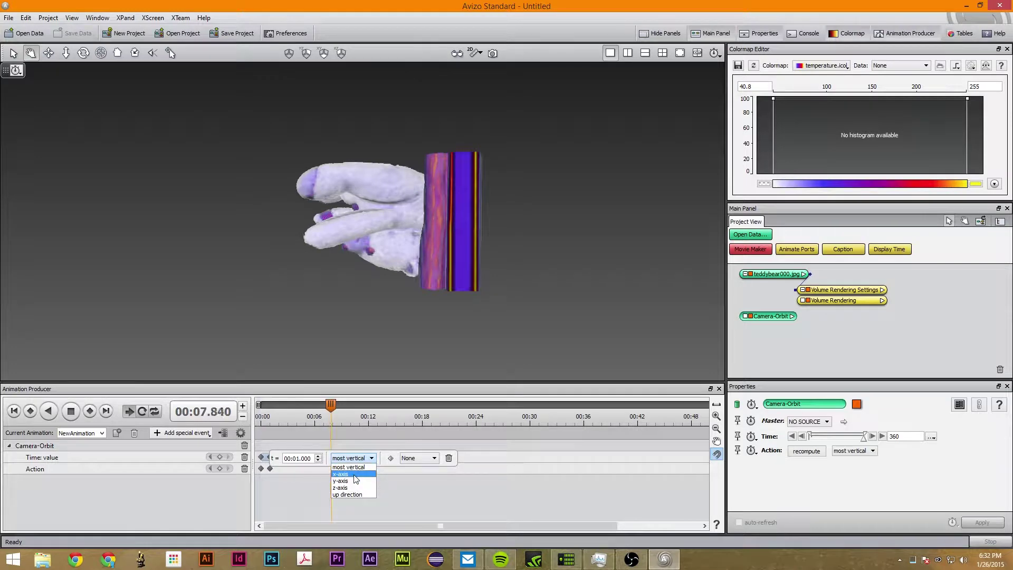
pyautogui.click(354, 474)
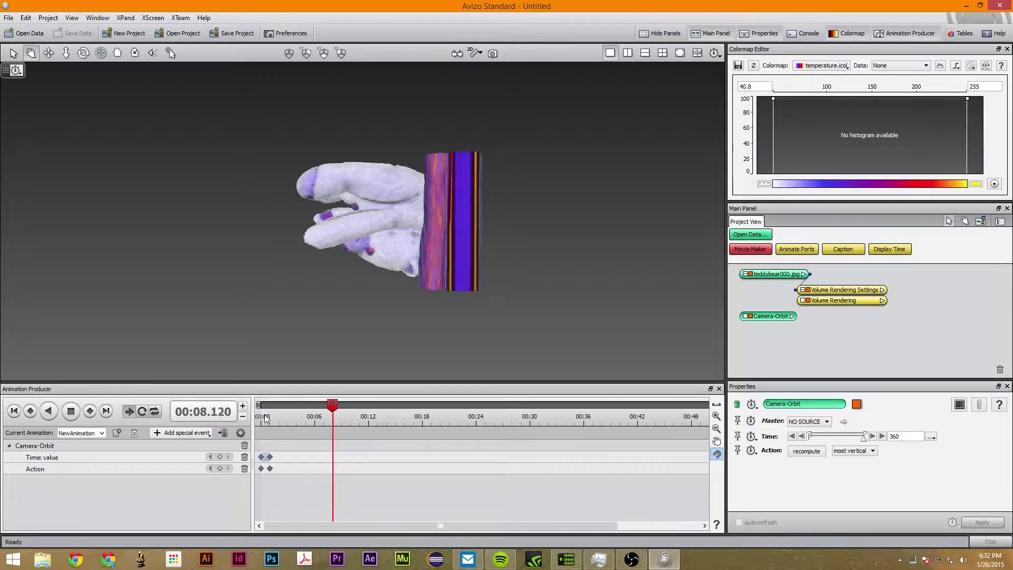
pyautogui.click(71, 411)
# Step: Keep x-axis as the orbit axis and key Time 0 at 00:02
pyautogui.moveTo(334, 405); pyautogui.dragTo(270, 405)
pyautogui.click(863, 453)
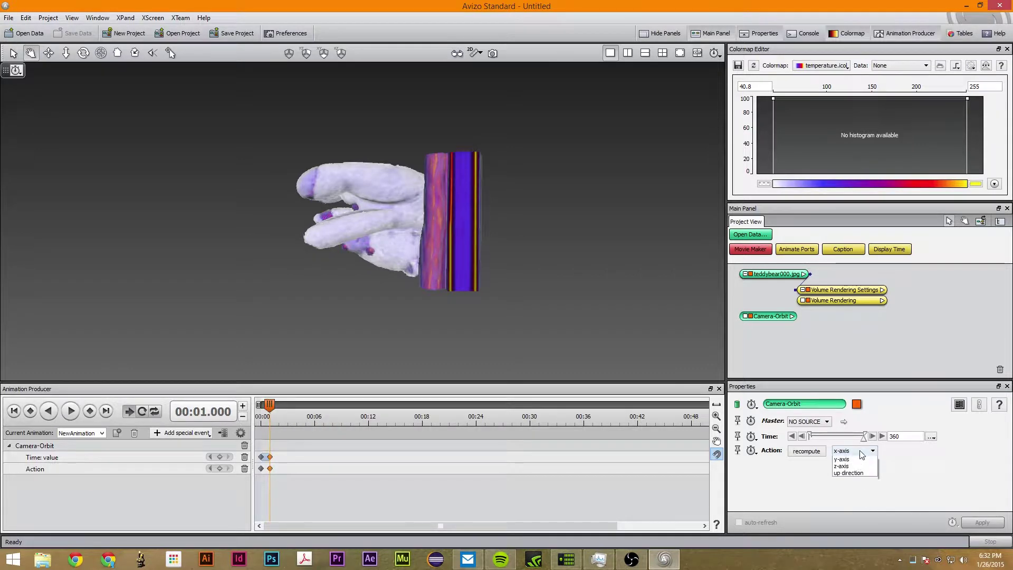
pyautogui.click(927, 384)
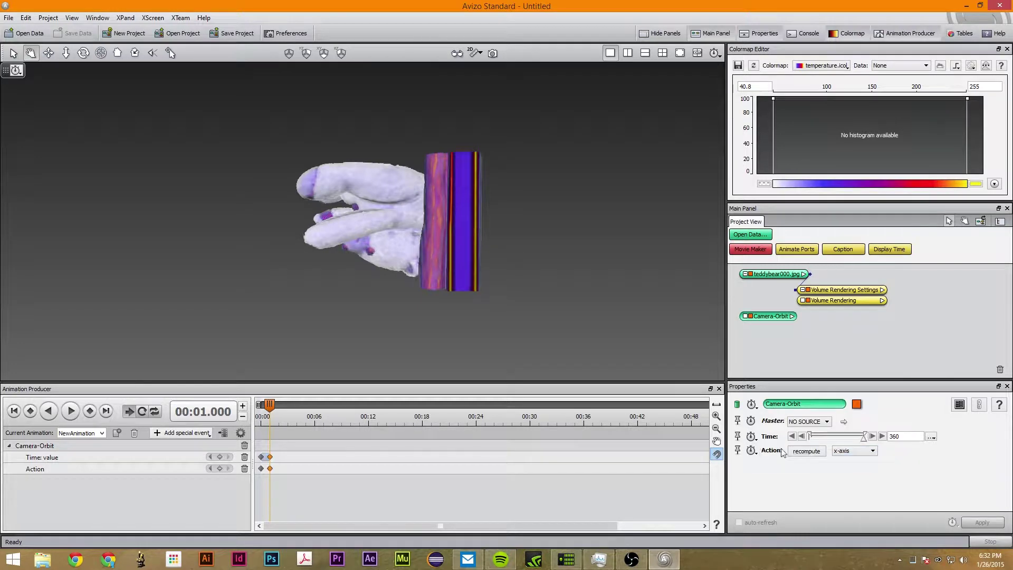
pyautogui.moveTo(863, 438); pyautogui.dragTo(809, 444)
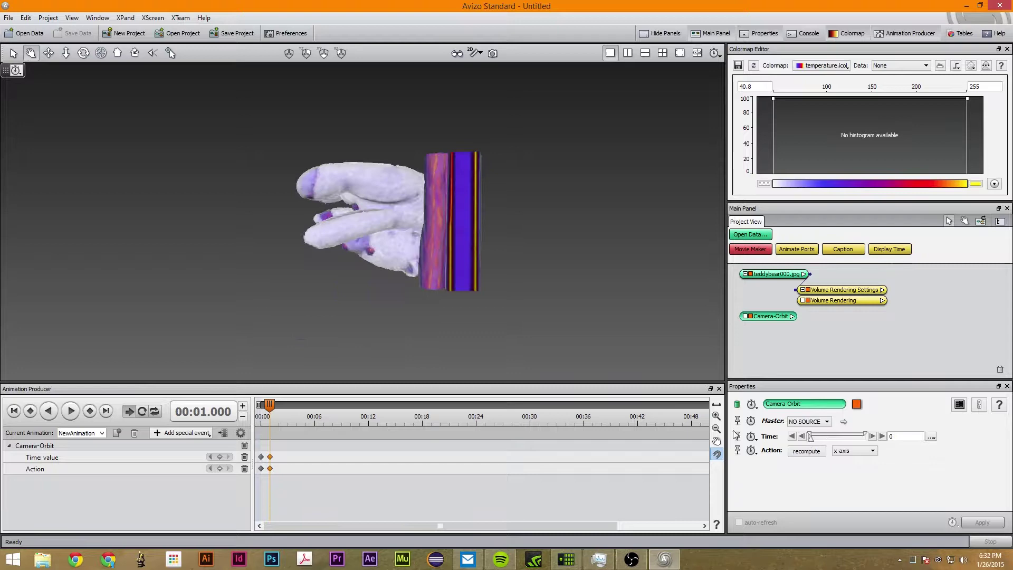
pyautogui.moveTo(268, 410); pyautogui.dragTo(278, 410)
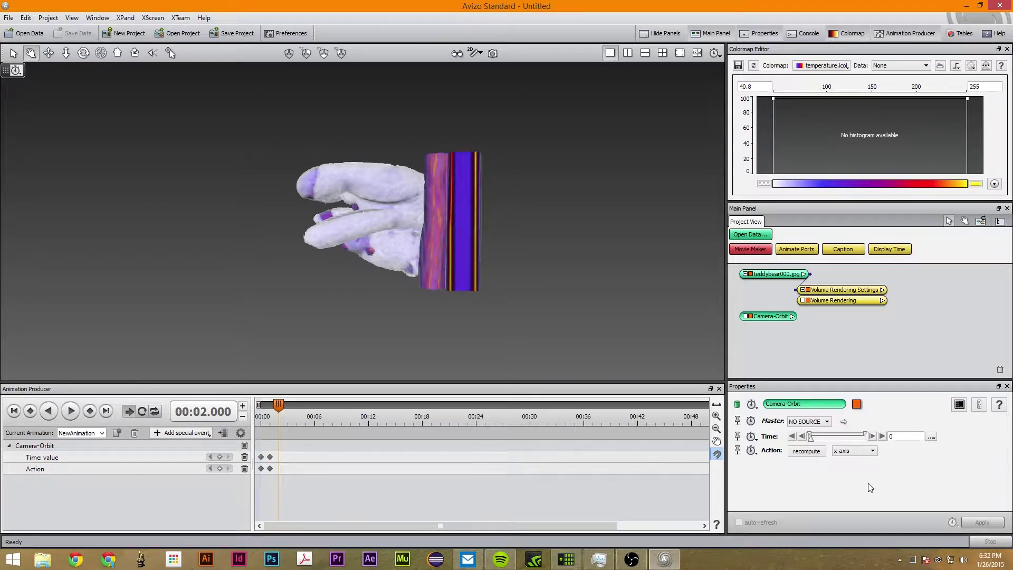
pyautogui.click(751, 436)
pyautogui.click(766, 449)
# Step: Set Time to 360 at 00:01 and key Time 360 at 00:03
pyautogui.moveTo(271, 457)
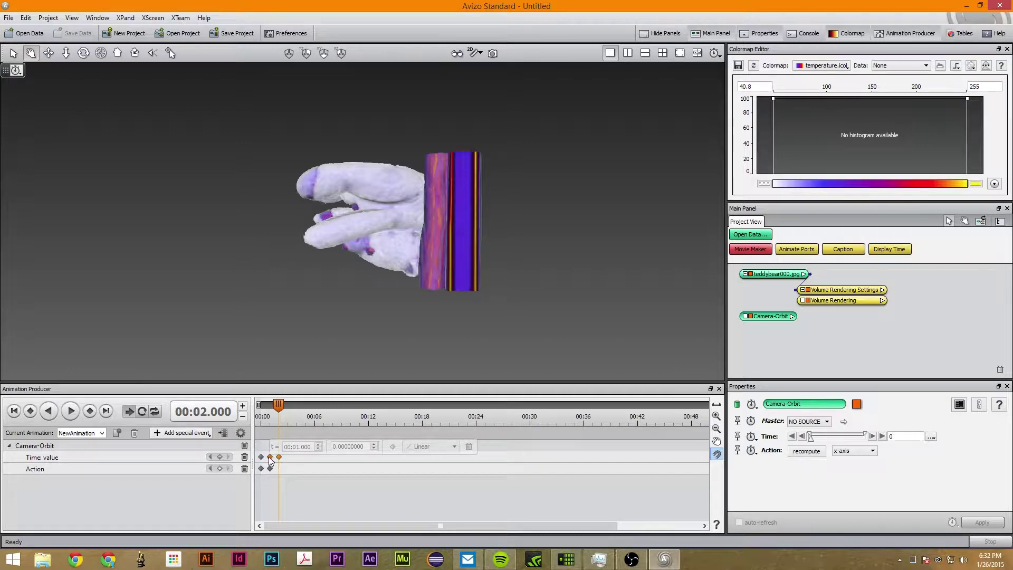
pyautogui.click(269, 405)
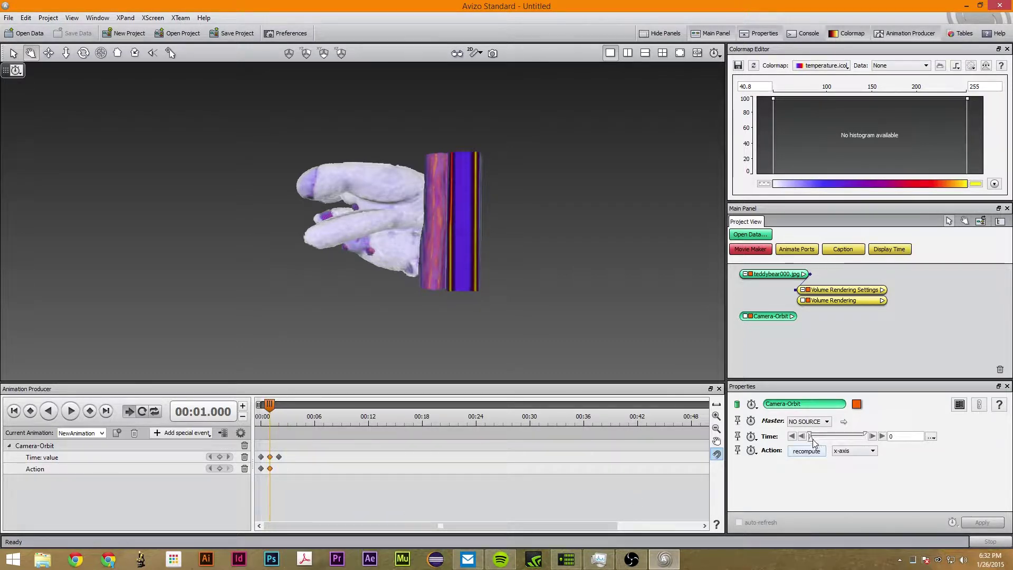
pyautogui.moveTo(814, 440); pyautogui.dragTo(878, 445)
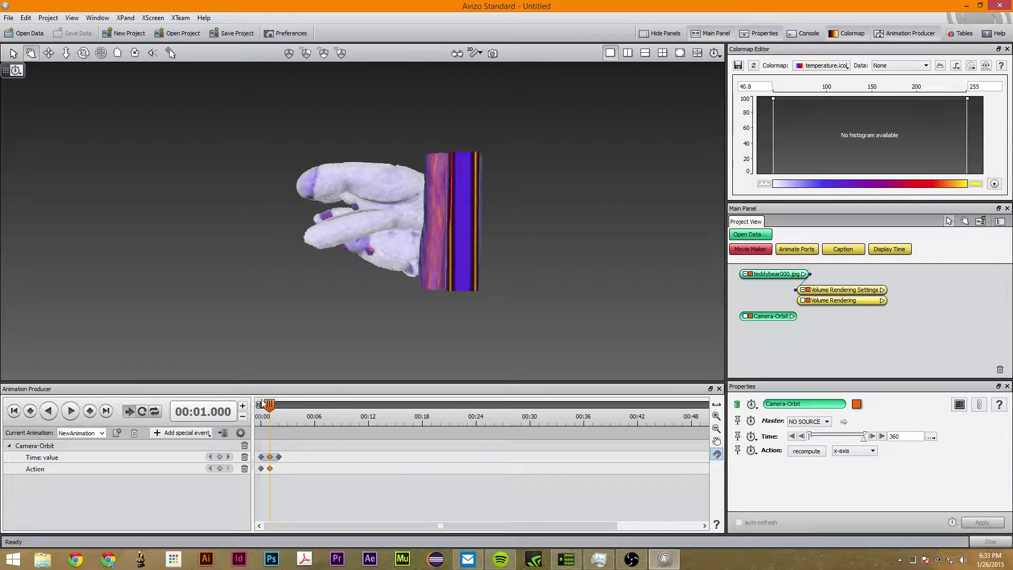
pyautogui.click(279, 405)
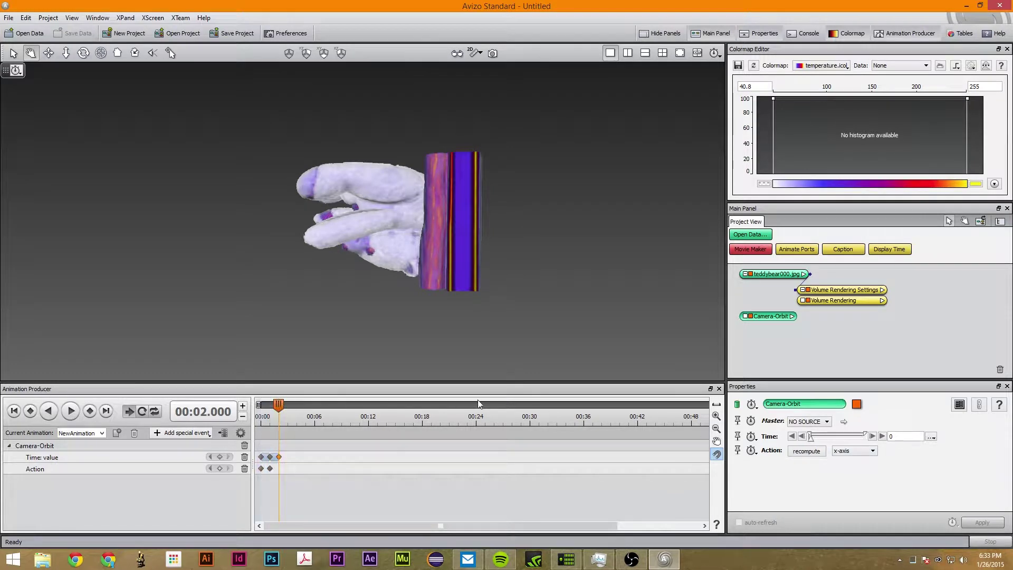
pyautogui.click(288, 405)
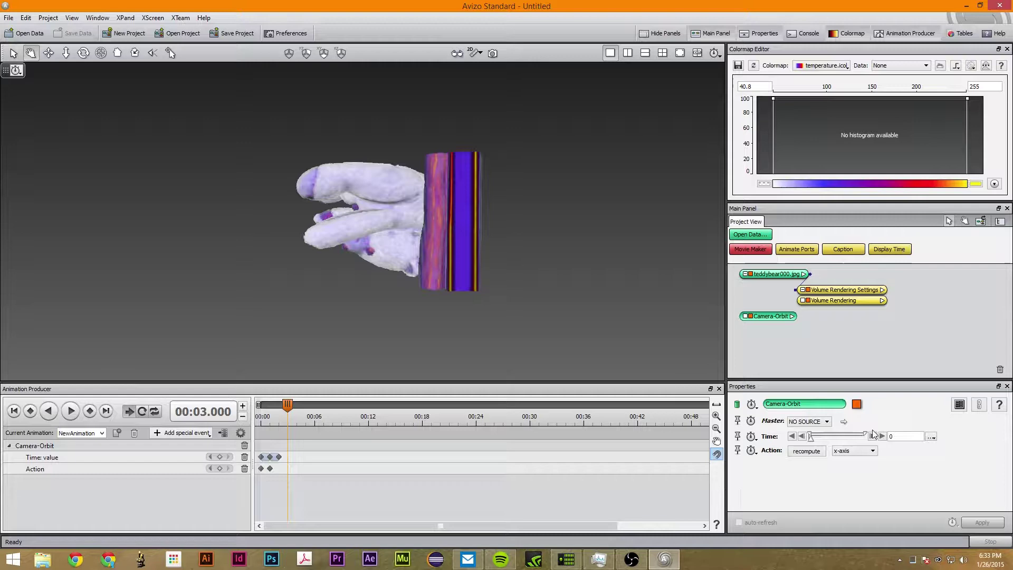
pyautogui.moveTo(815, 439); pyautogui.dragTo(876, 440)
pyautogui.click(752, 436)
pyautogui.click(763, 449)
# Step: Key the orbit Time back to 0 at 00:04
pyautogui.moveTo(288, 405)
pyautogui.mouseDown()
pyautogui.moveTo(306, 405)
pyautogui.moveTo(297, 408)
pyautogui.mouseUp()
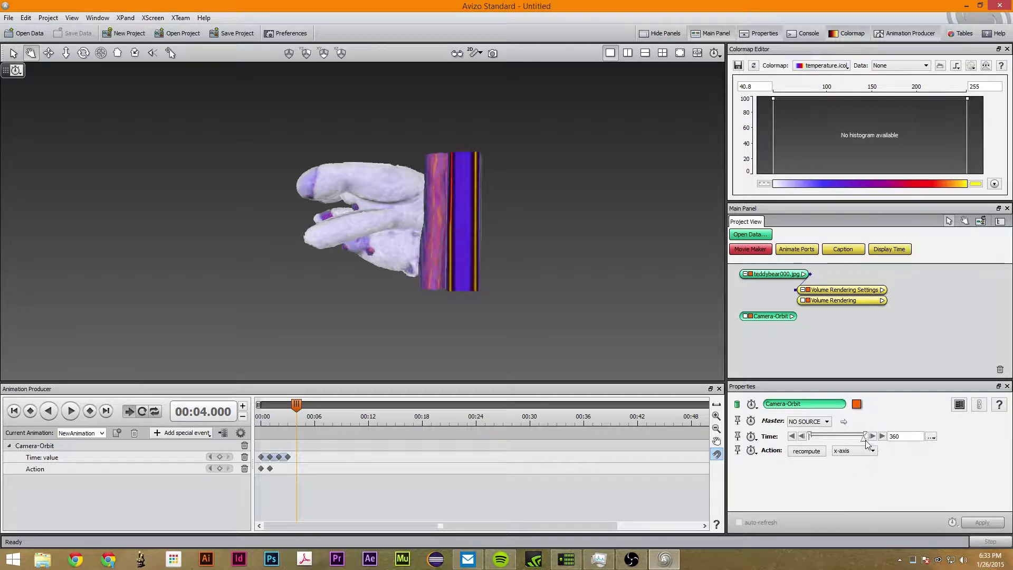
pyautogui.moveTo(864, 439); pyautogui.dragTo(811, 439)
pyautogui.click(751, 436)
pyautogui.click(763, 449)
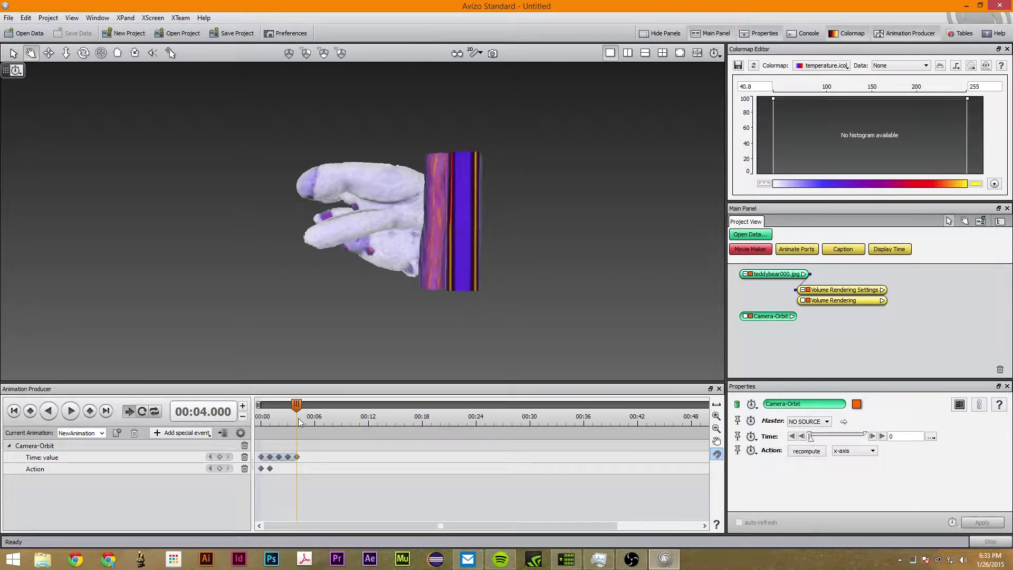
pyautogui.moveTo(297, 406); pyautogui.dragTo(278, 406)
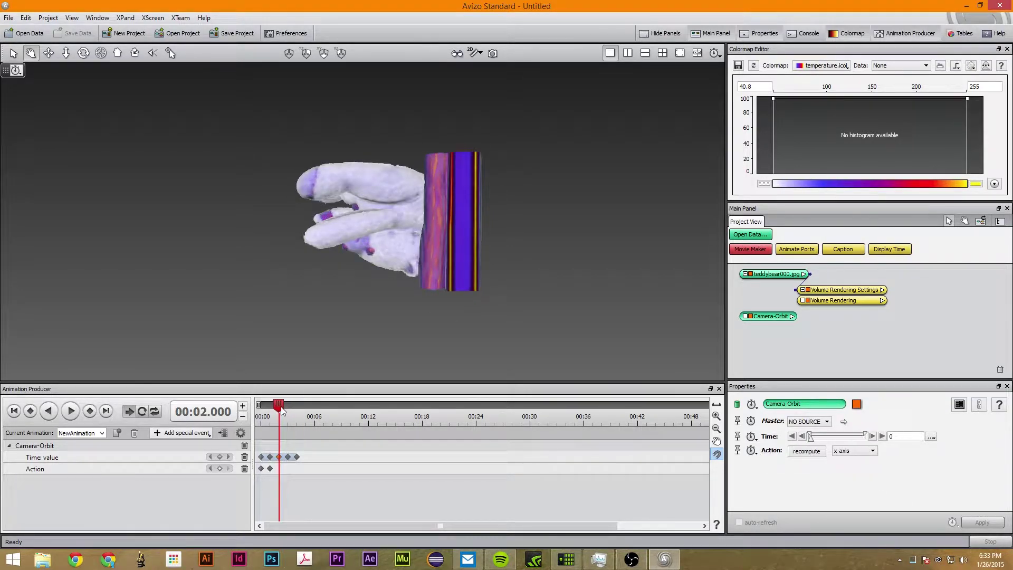
# Step: Key the orbit axis to y-axis at 00:02, z-axis at 00:03 and up direction at 00:04
pyautogui.click(853, 451)
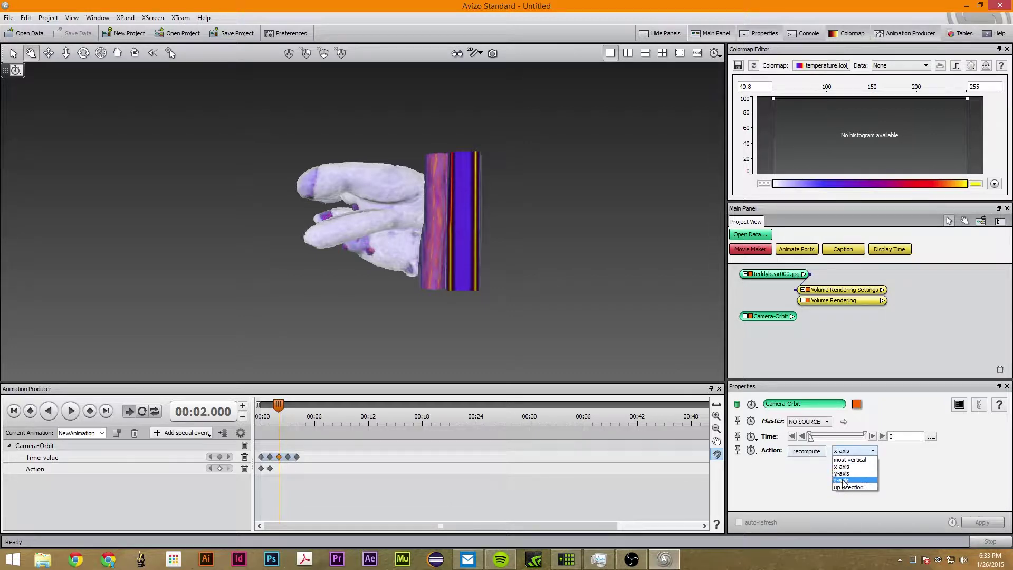
pyautogui.click(844, 479)
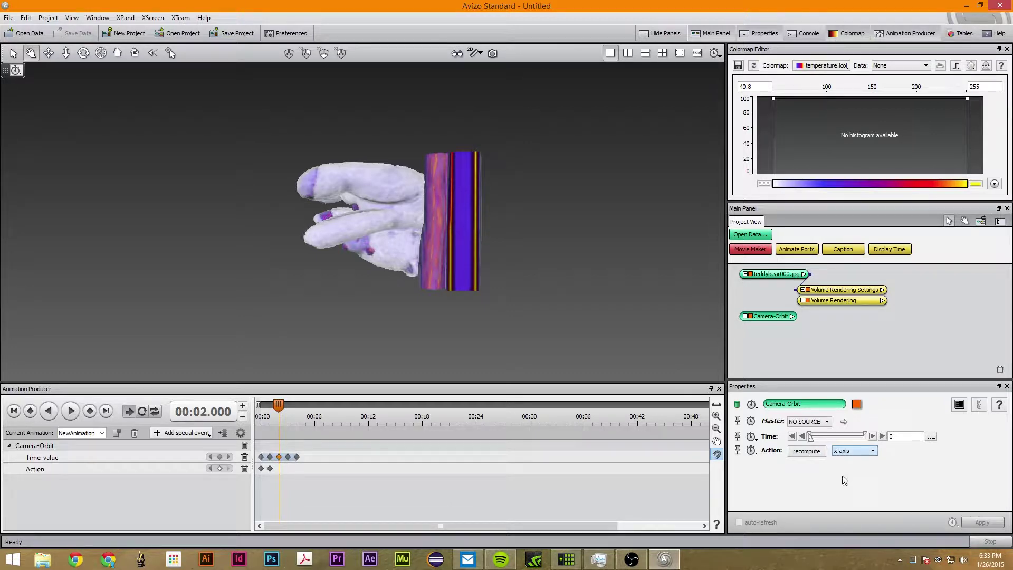
pyautogui.click(755, 453)
pyautogui.click(770, 475)
pyautogui.moveTo(278, 405)
pyautogui.mouseDown()
pyautogui.moveTo(305, 405)
pyautogui.moveTo(278, 405)
pyautogui.moveTo(287, 410)
pyautogui.mouseUp()
pyautogui.click(852, 451)
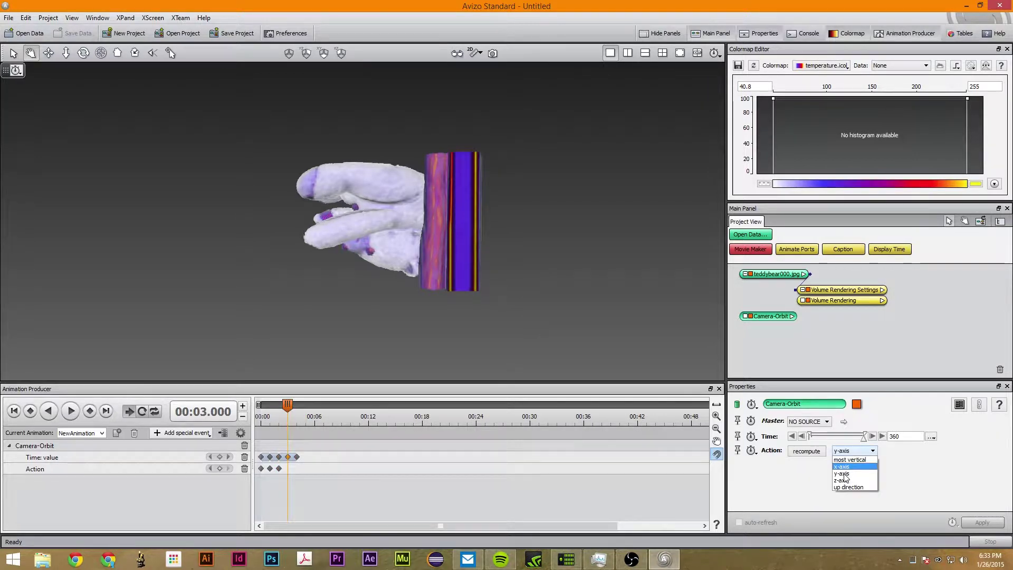
pyautogui.click(843, 480)
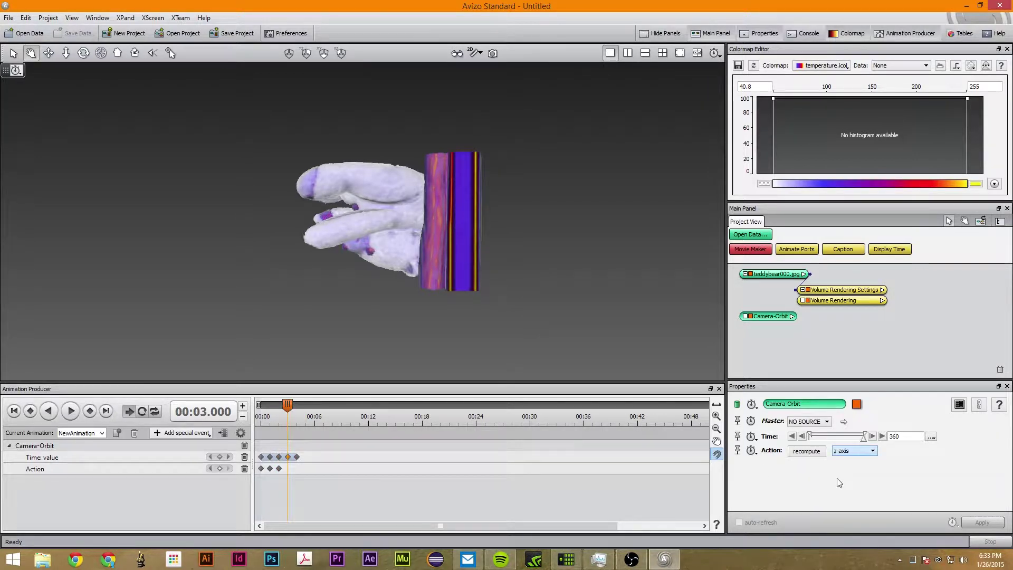
pyautogui.click(755, 452)
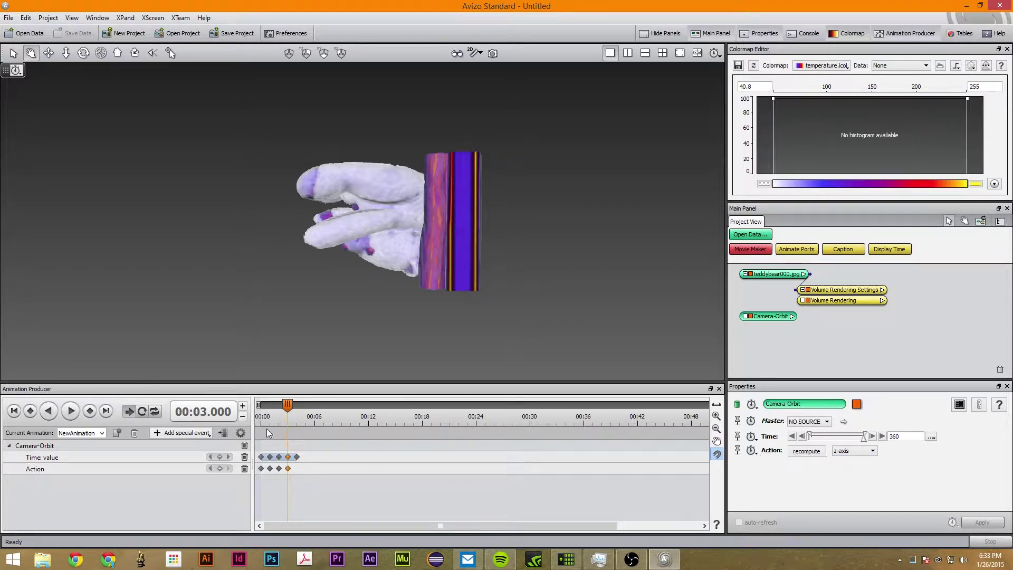
pyautogui.moveTo(288, 404); pyautogui.dragTo(297, 405)
pyautogui.click(843, 451)
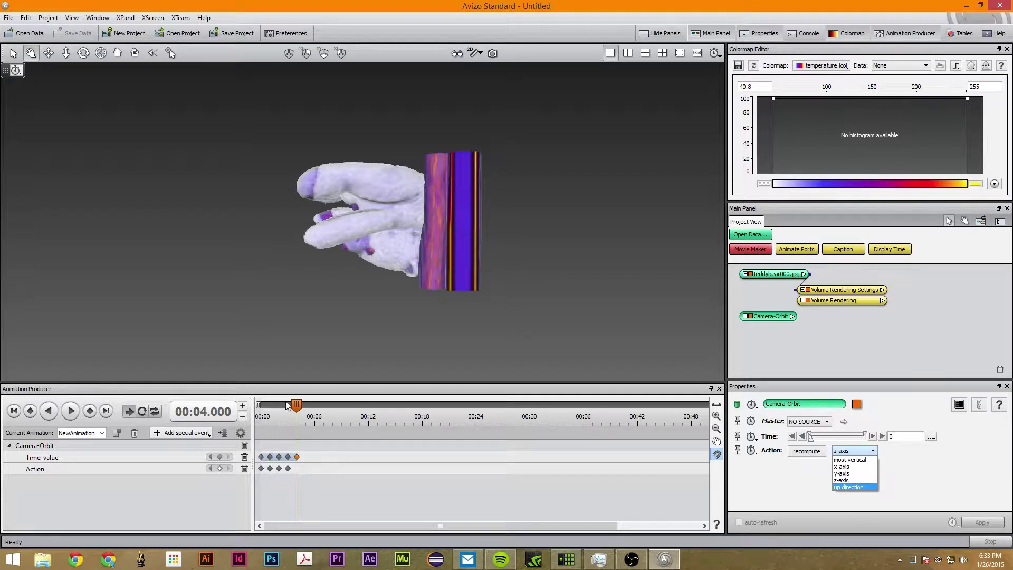
pyautogui.click(849, 487)
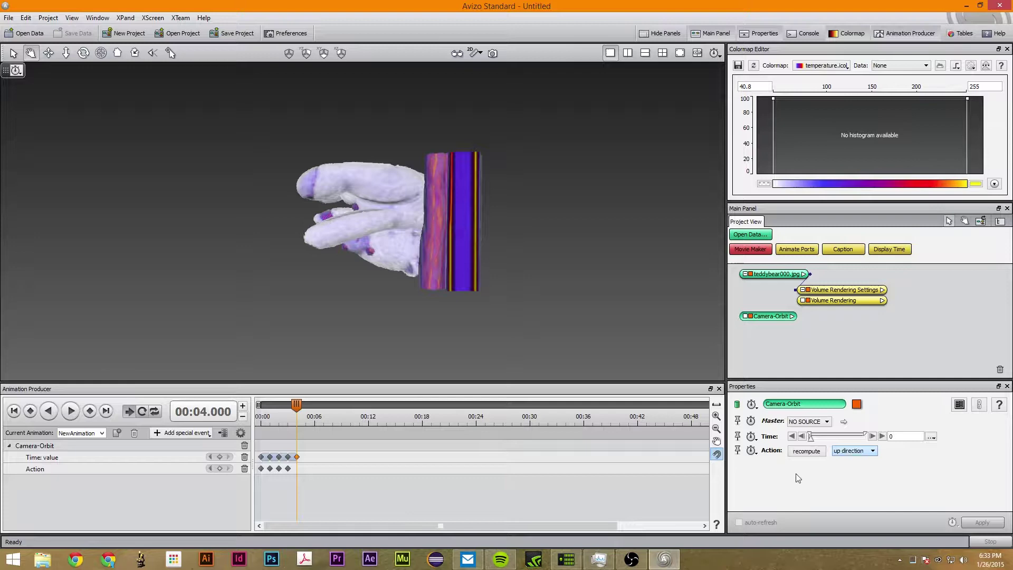
pyautogui.click(737, 450)
pyautogui.click(770, 464)
# Step: Key Time 360 at 00:05, then rewind and play the orbit animation
pyautogui.moveTo(301, 410); pyautogui.dragTo(309, 409)
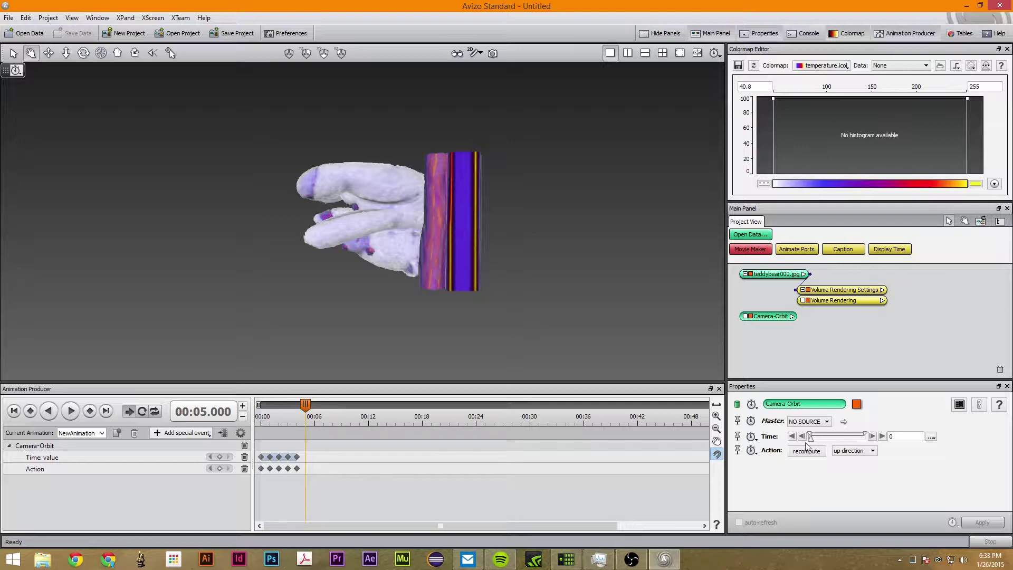
pyautogui.moveTo(813, 441); pyautogui.dragTo(899, 442)
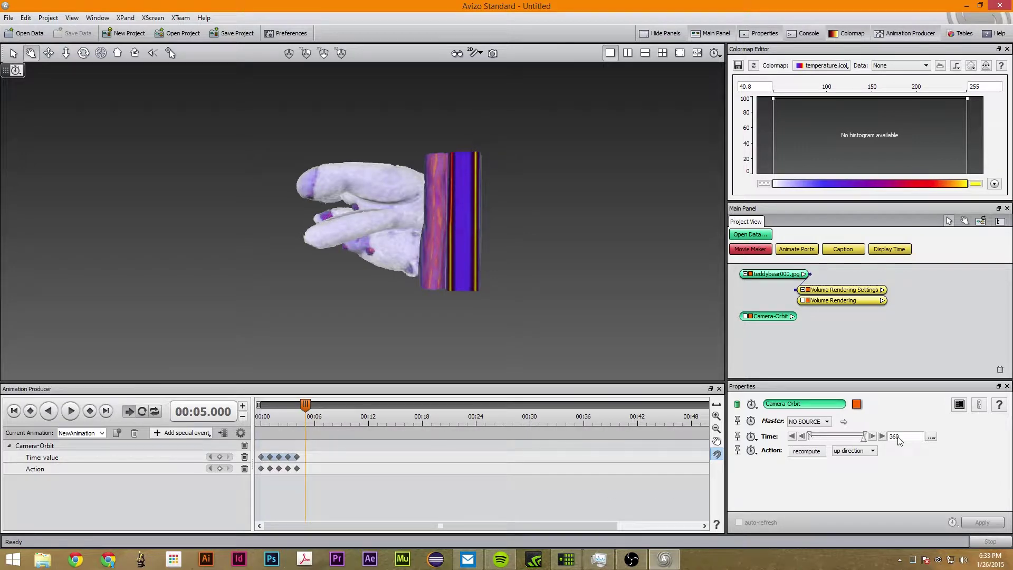
pyautogui.click(751, 437)
pyautogui.click(765, 450)
pyautogui.moveTo(301, 416); pyautogui.dragTo(261, 417)
pyautogui.click(70, 411)
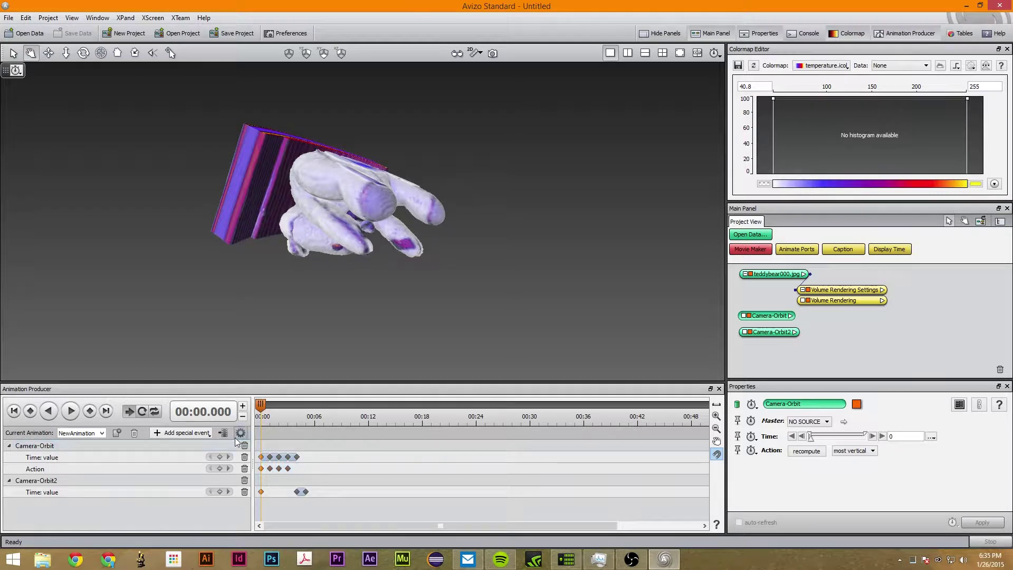
# Step: Set the movie output file format to JPEG images
pyautogui.click(223, 433)
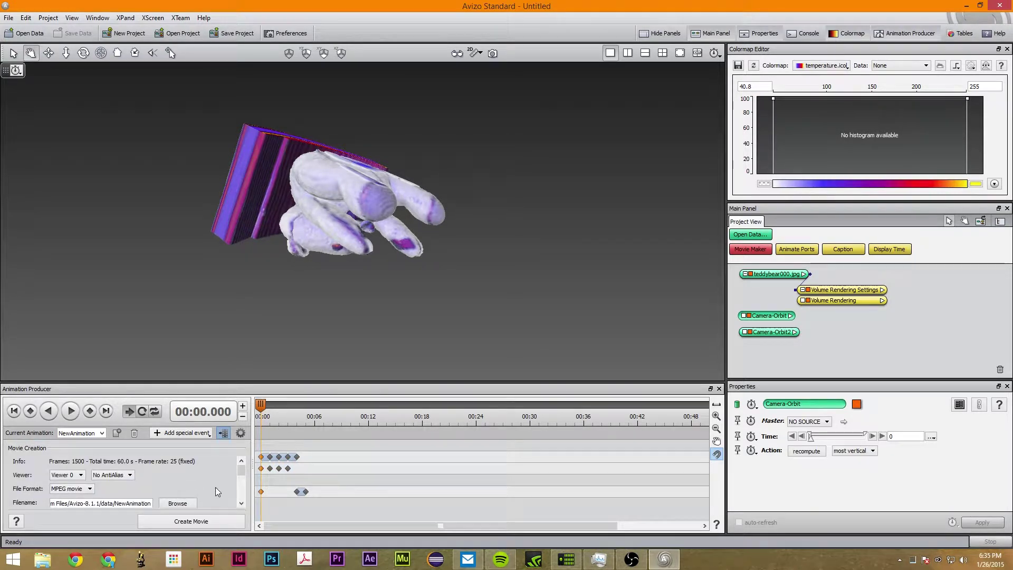
pyautogui.click(89, 488)
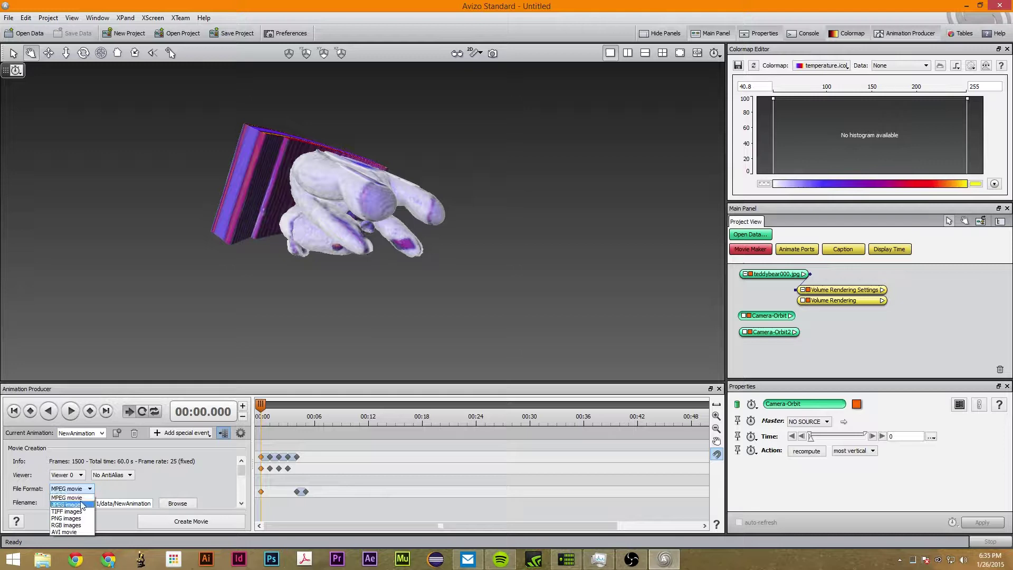
pyautogui.click(82, 508)
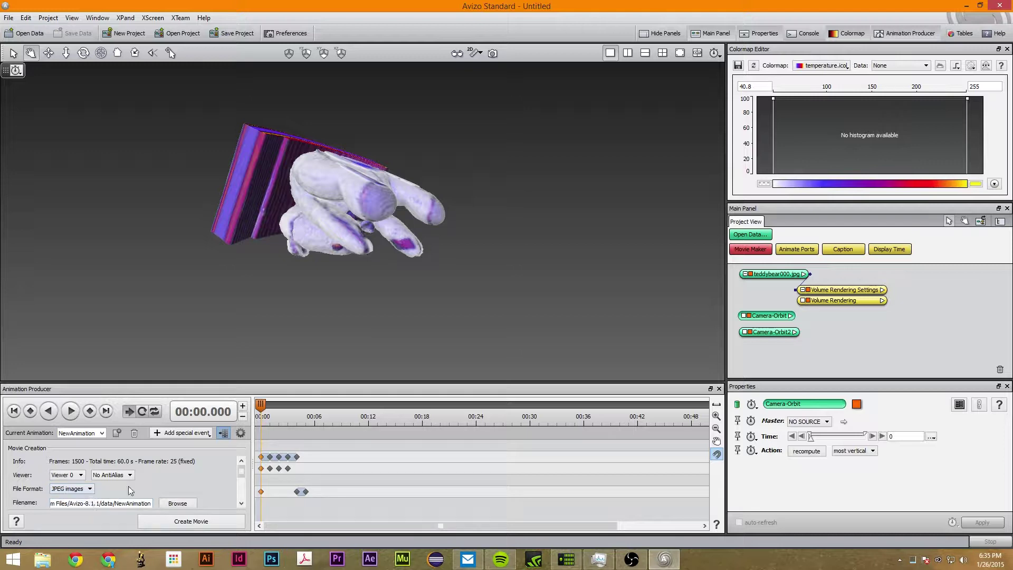
pyautogui.scroll(-3, 156, 485)
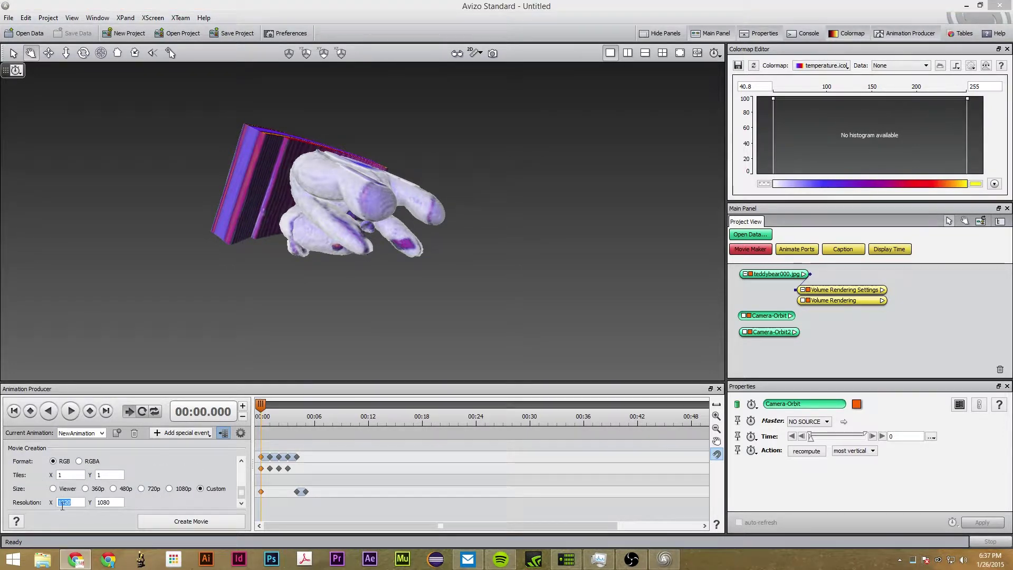
# Step: Set a custom resolution of 4000 x 3000 and Viewer AntiAlias 4
pyautogui.moveTo(75, 502); pyautogui.dragTo(42, 500)
pyautogui.write('4000')
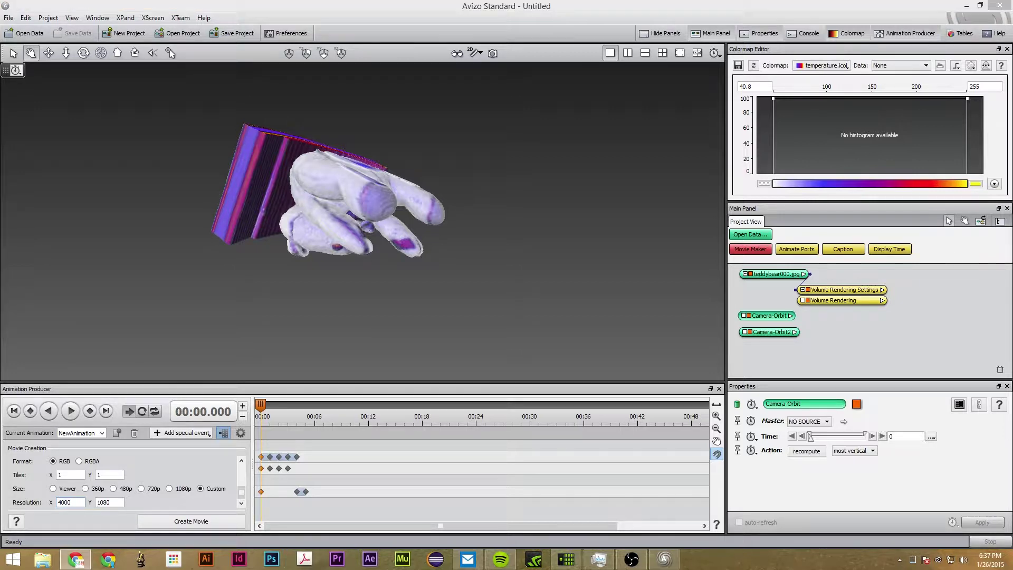
pyautogui.doubleClick(110, 502)
pyautogui.write('3000')
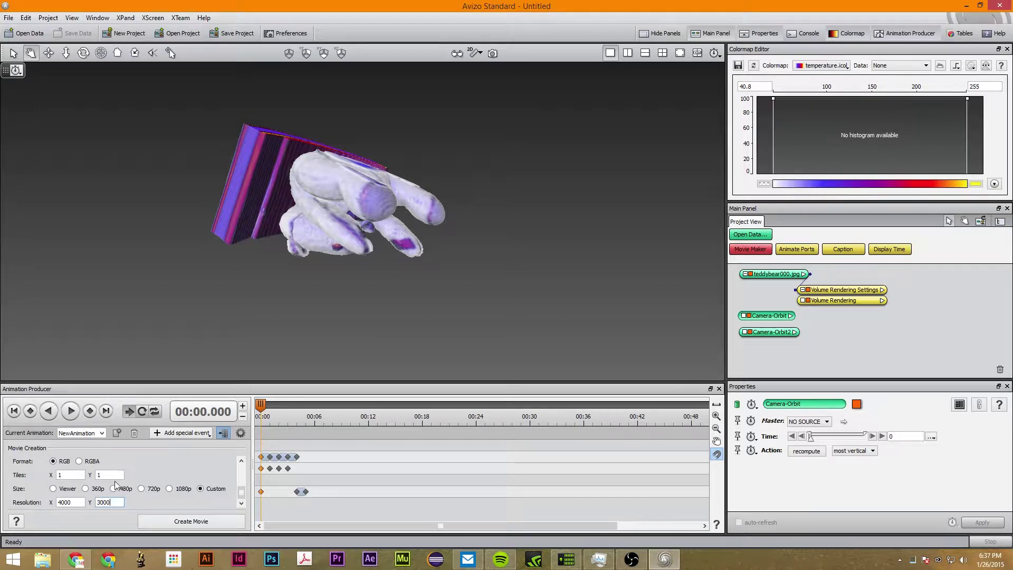
pyautogui.moveTo(112, 498); pyautogui.dragTo(36, 503)
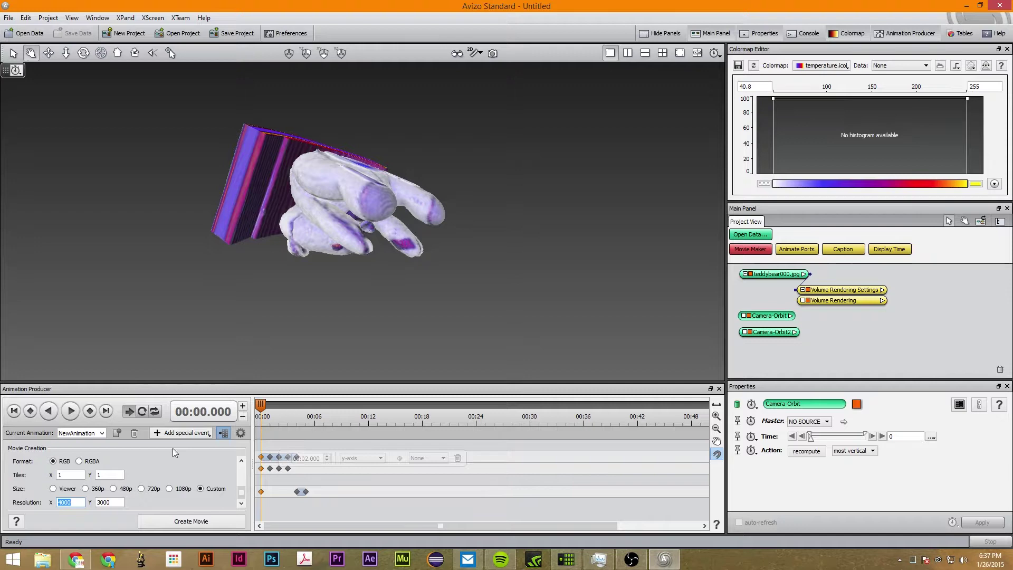
pyautogui.moveTo(242, 493); pyautogui.dragTo(243, 469)
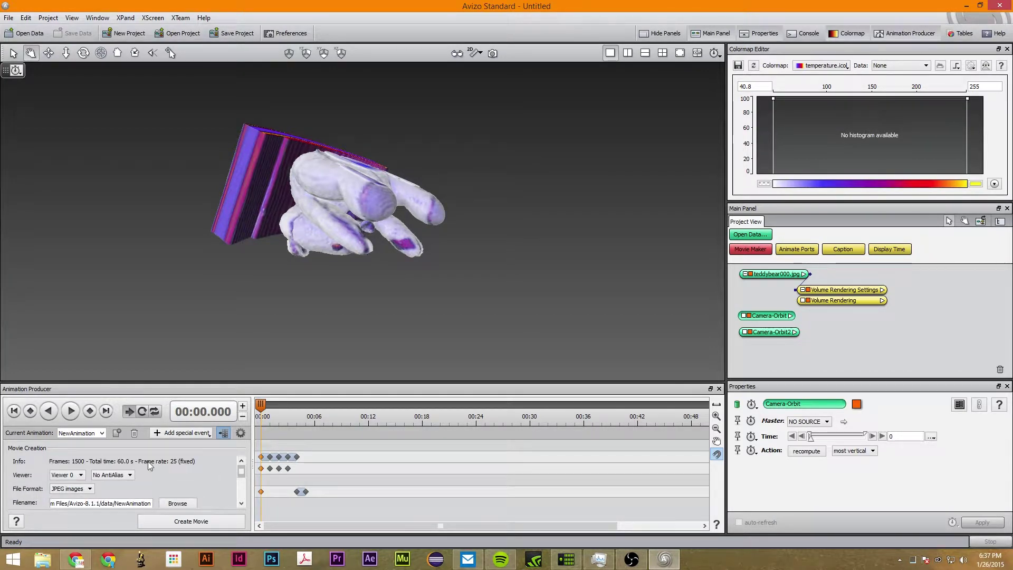
pyautogui.click(130, 474)
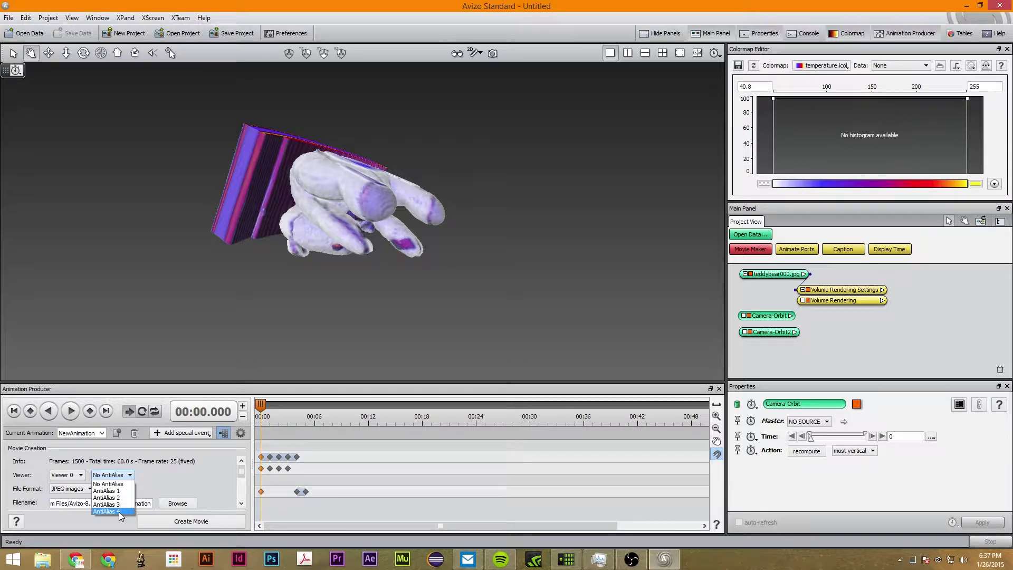
pyautogui.click(108, 512)
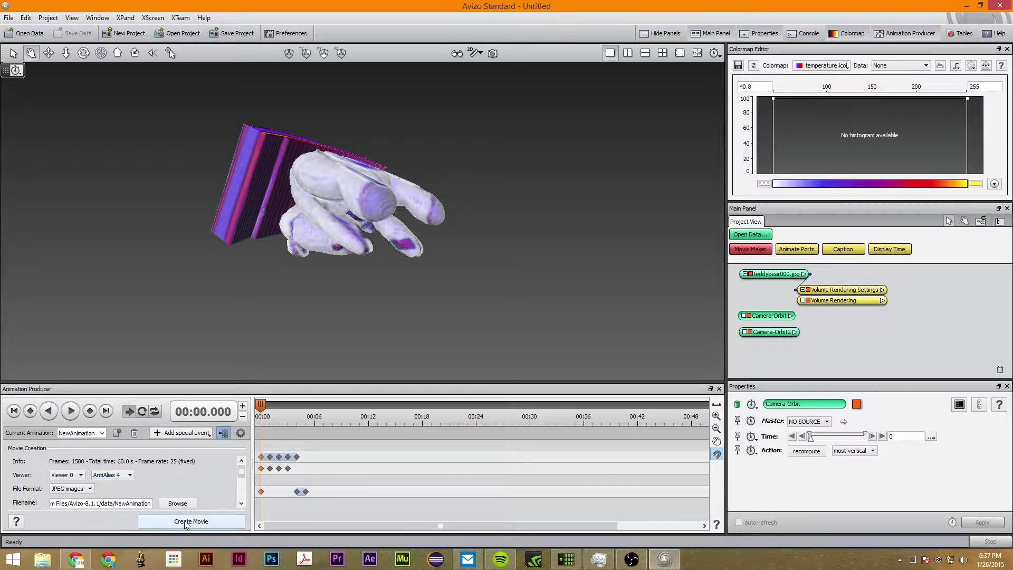
# Step: Create and open a 'teddy bear scan' folder on Photos (E:), naming the output teddy bear_
pyautogui.click(186, 504)
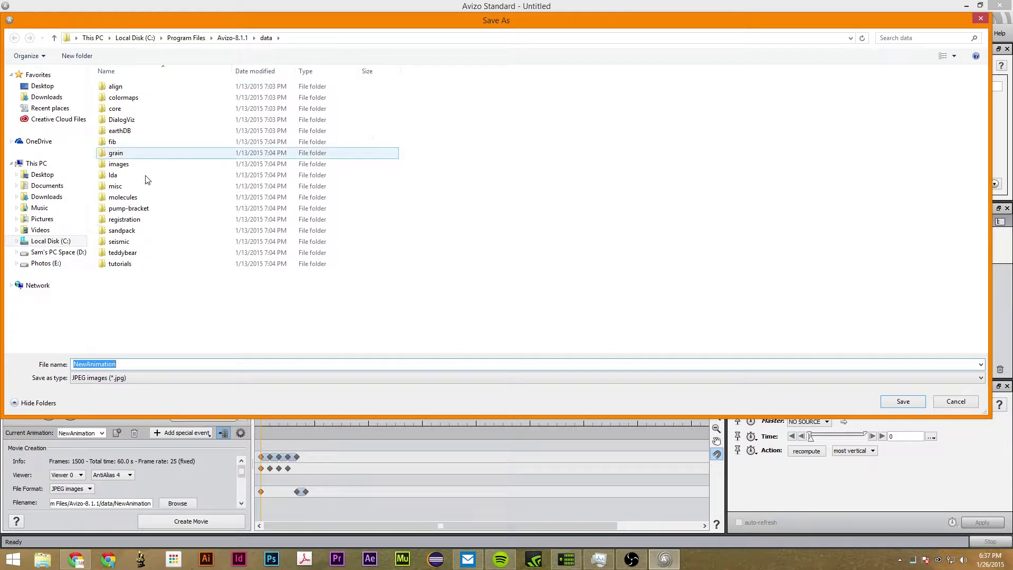
pyautogui.click(73, 263)
pyautogui.doubleClick(143, 363)
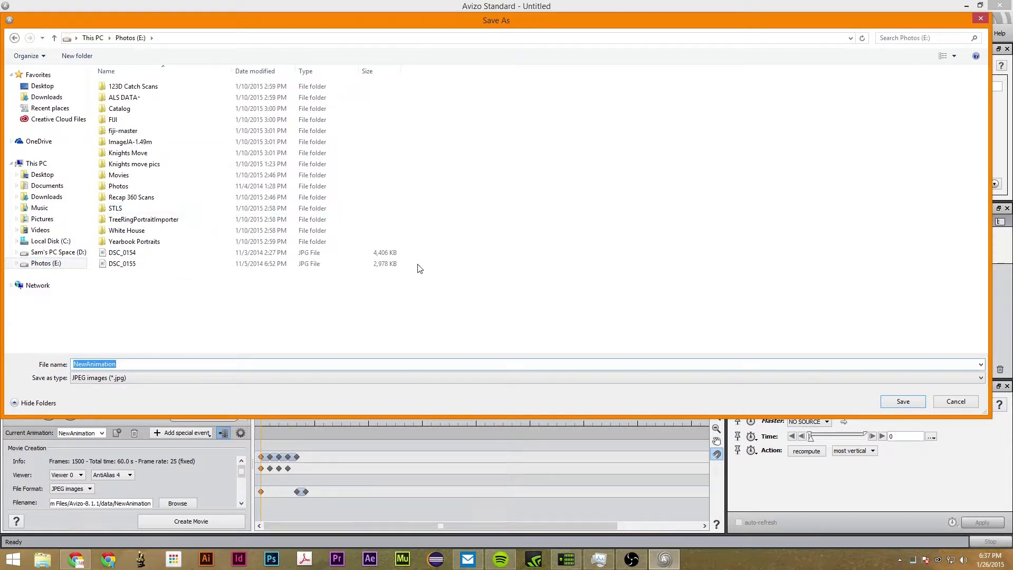
pyautogui.rightClick(280, 299)
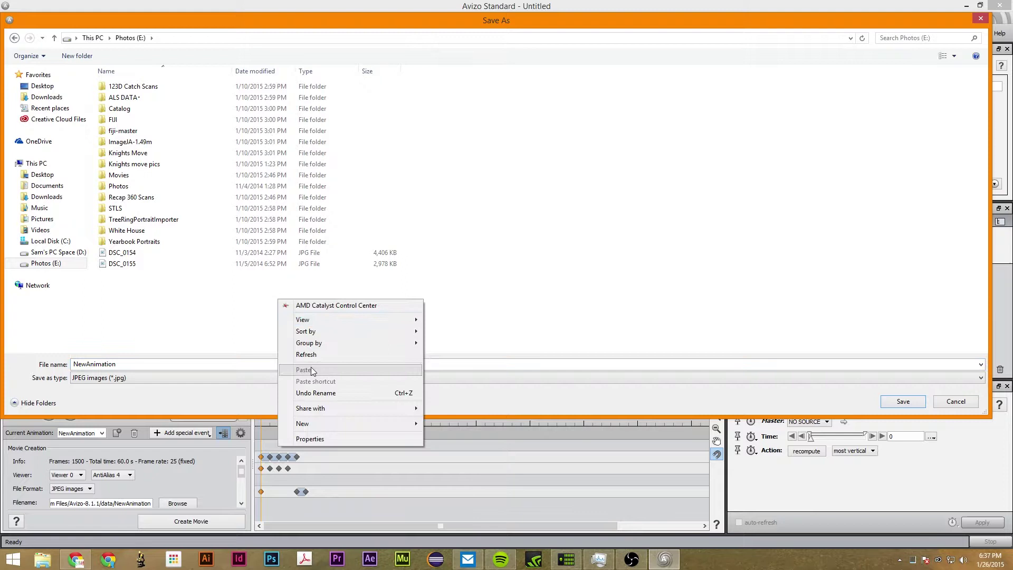
pyautogui.moveTo(416, 430)
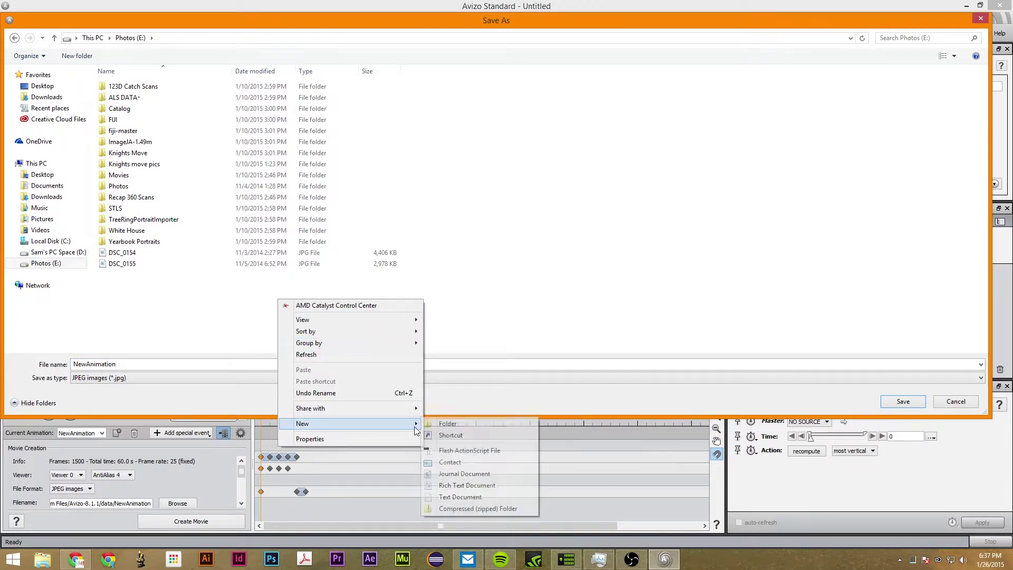
pyautogui.click(448, 423)
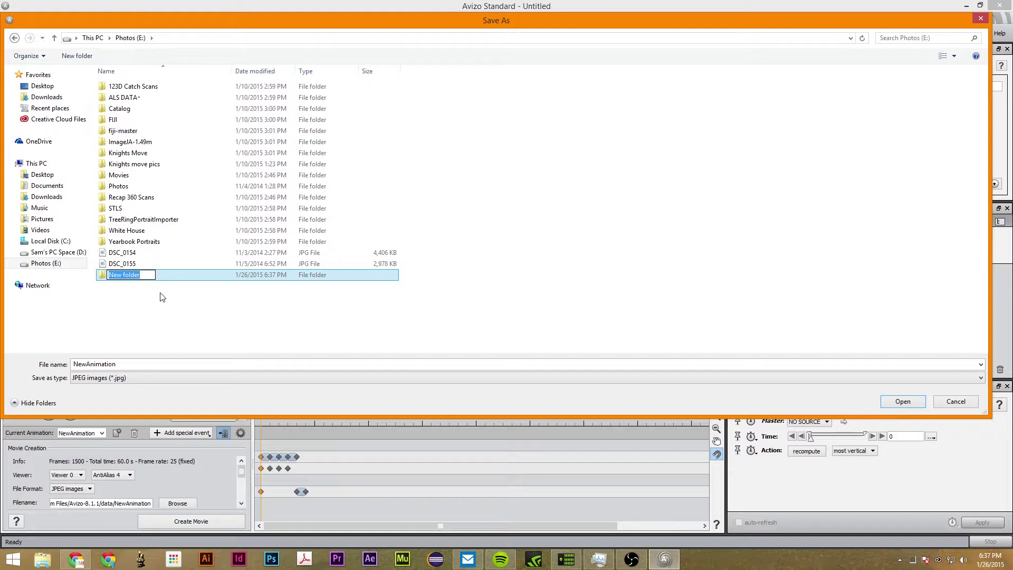
pyautogui.write('teddy bear scan')
pyautogui.press('Return')
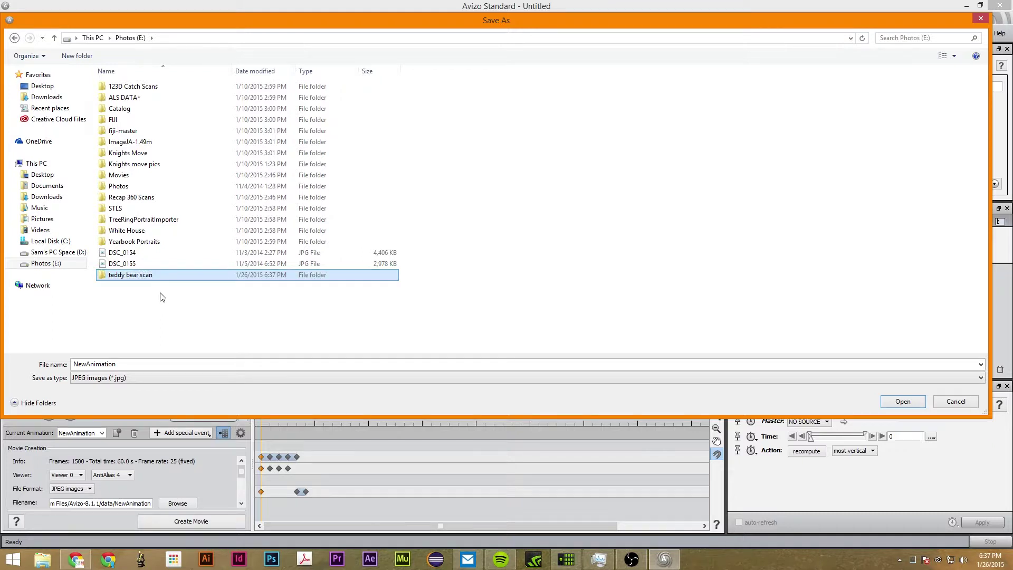
pyautogui.press('Return')
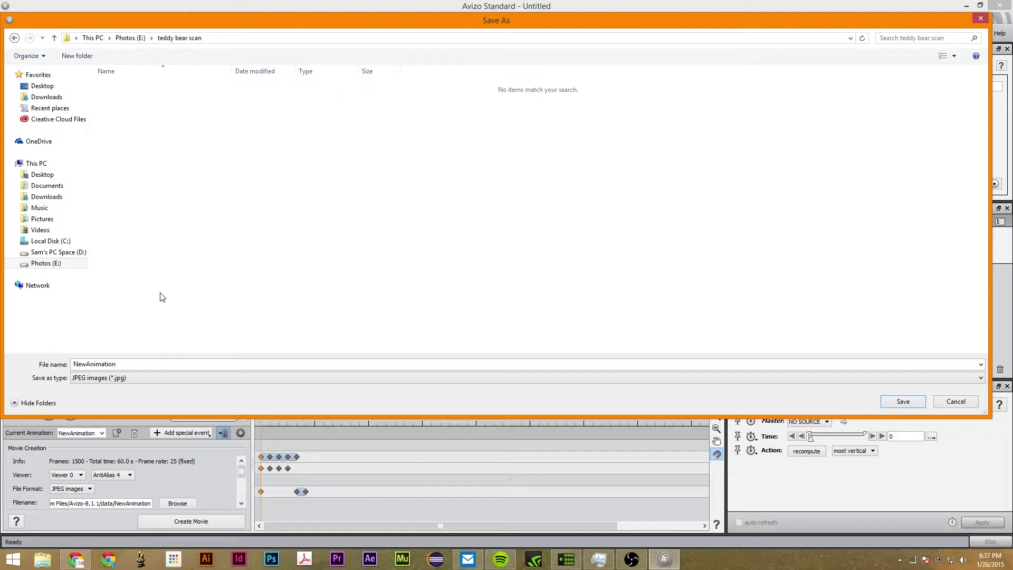
pyautogui.doubleClick(169, 364)
pyautogui.write('teddy bear_1')
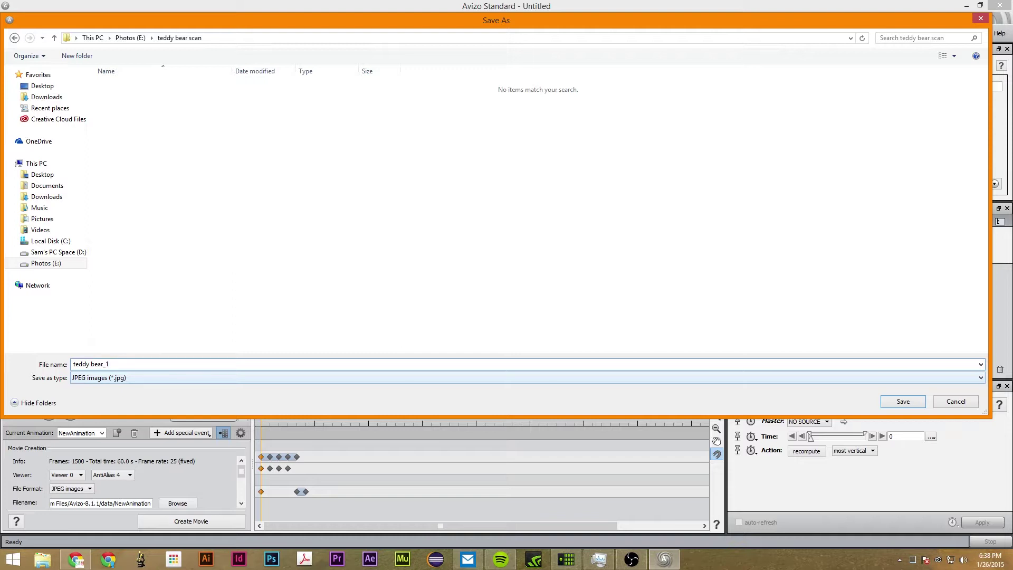
# Step: Confirm the teddy bear_ output path and render the JPEG image sequence
pyautogui.press('Return')
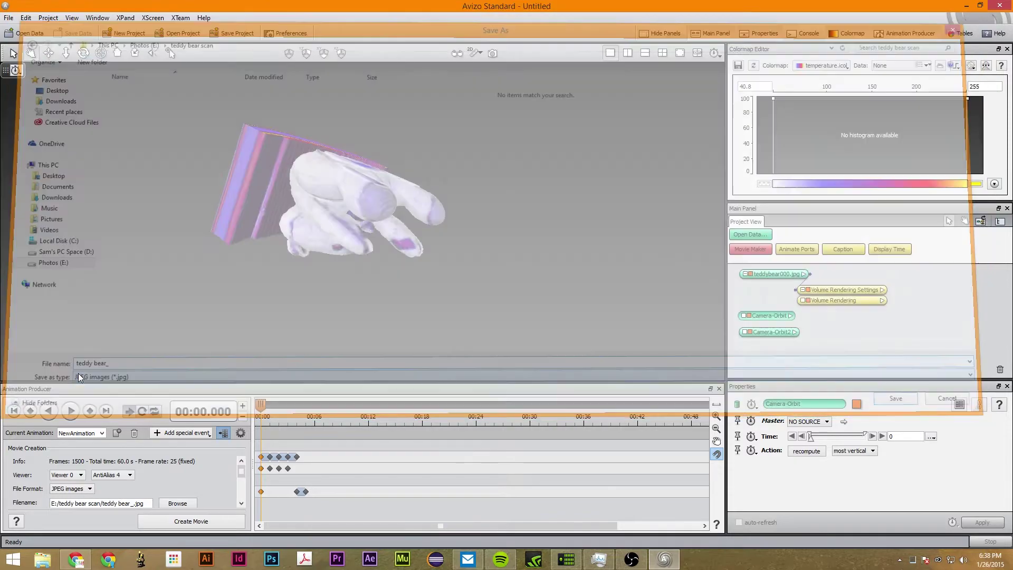
pyautogui.click(208, 521)
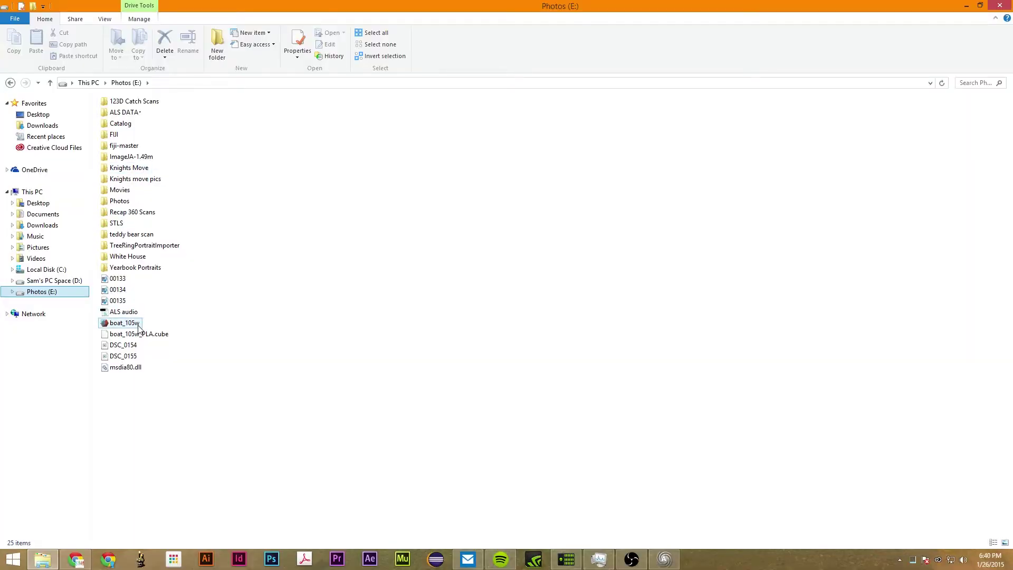
# Step: Check the rendered frames teddy bear_0000–0134 and teddy bear_.amov, then switch to Chrome
pyautogui.doubleClick(146, 235)
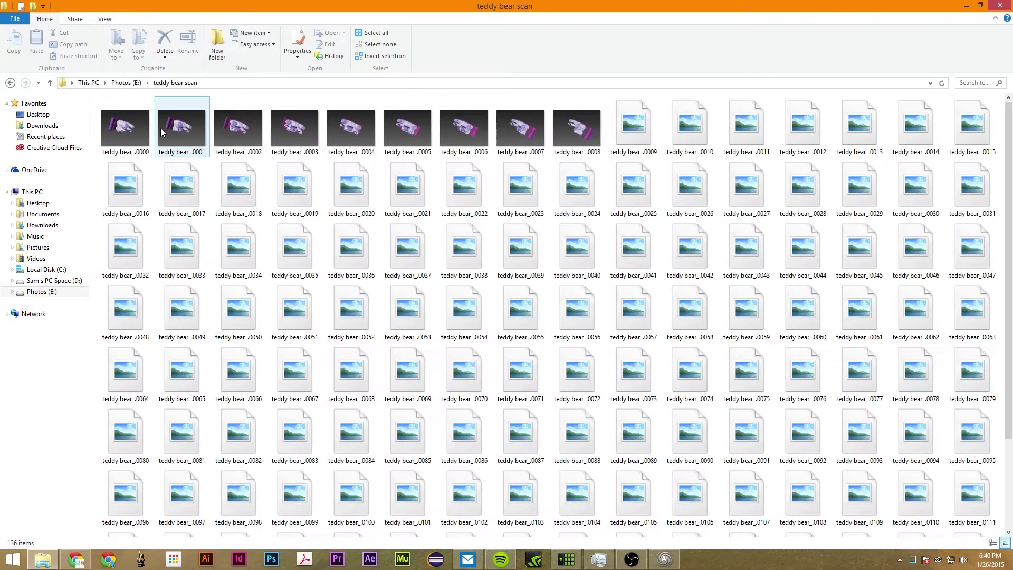
pyautogui.scroll(-3, 521, 475)
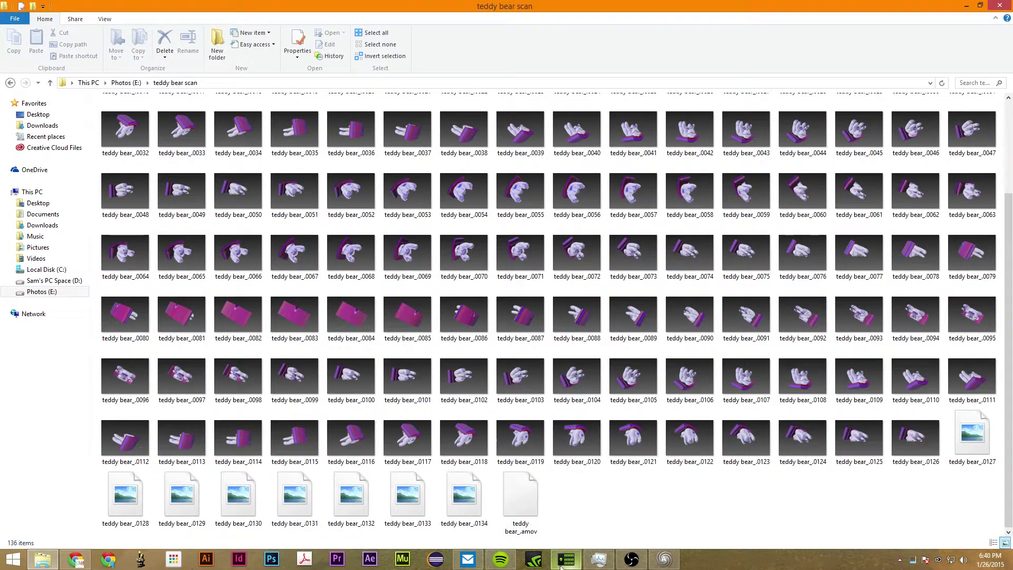
pyautogui.click(480, 499)
pyautogui.click(530, 501)
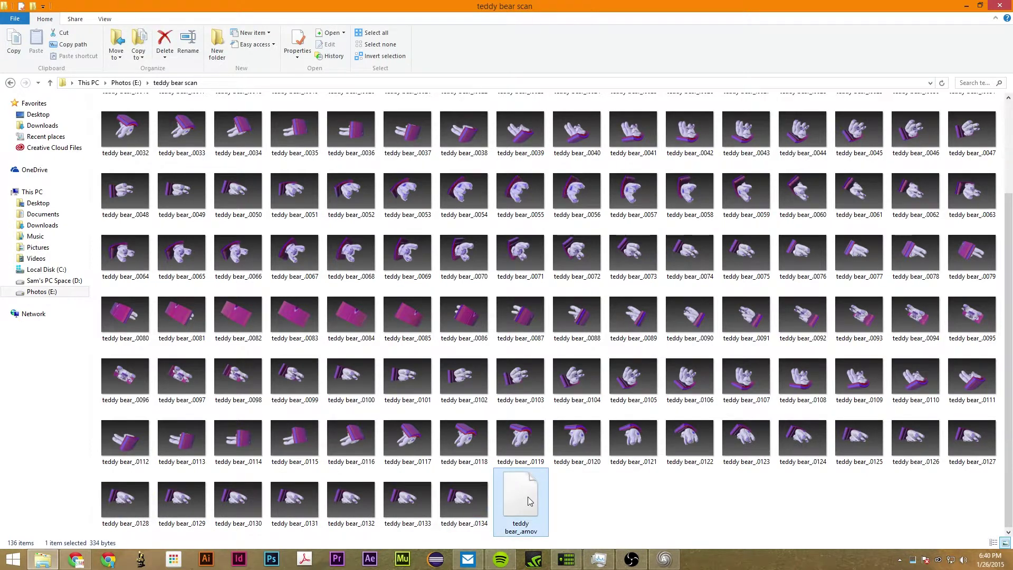
pyautogui.click(464, 496)
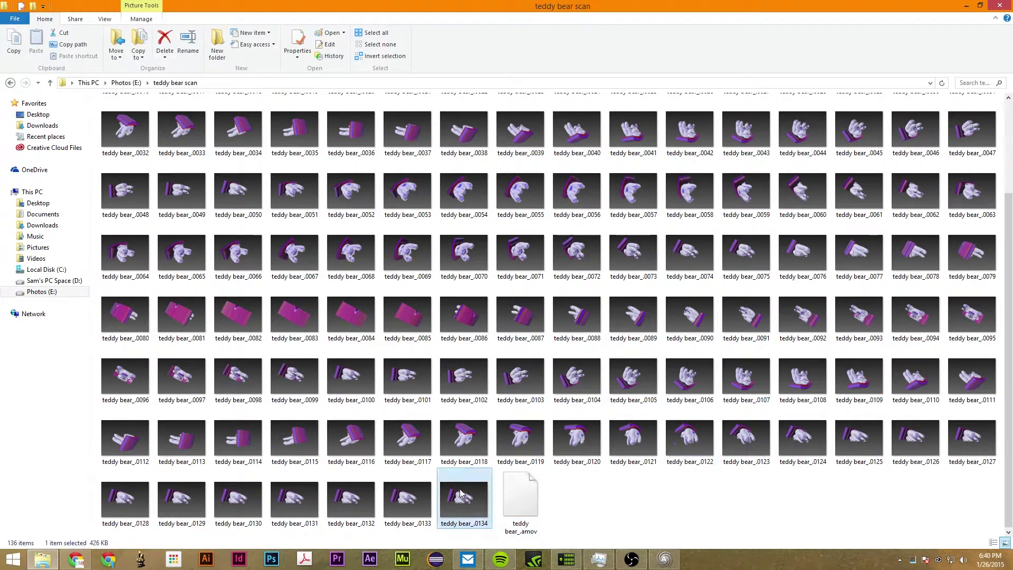
pyautogui.scroll(3, 468, 490)
pyautogui.click(417, 430)
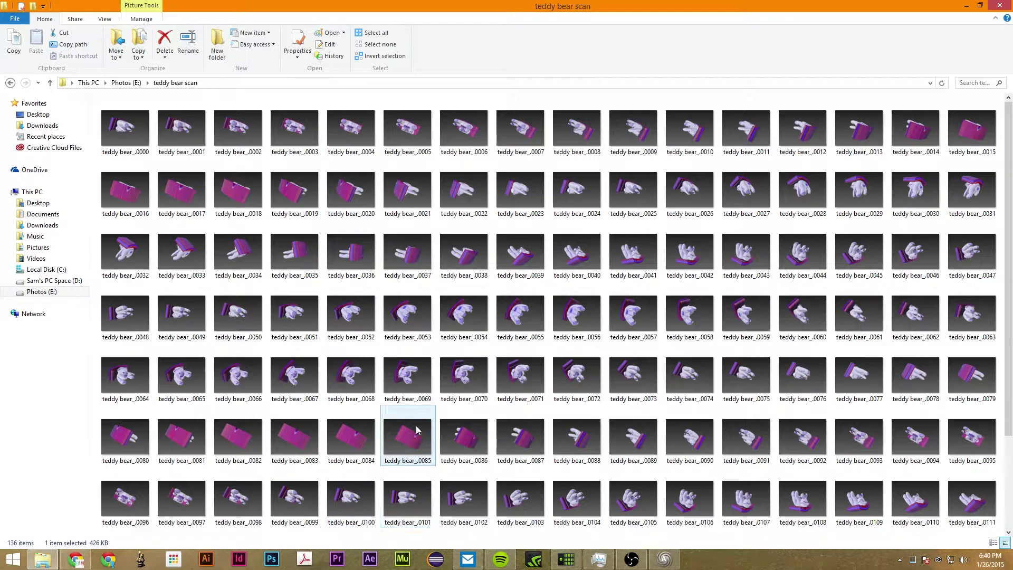
pyautogui.click(88, 553)
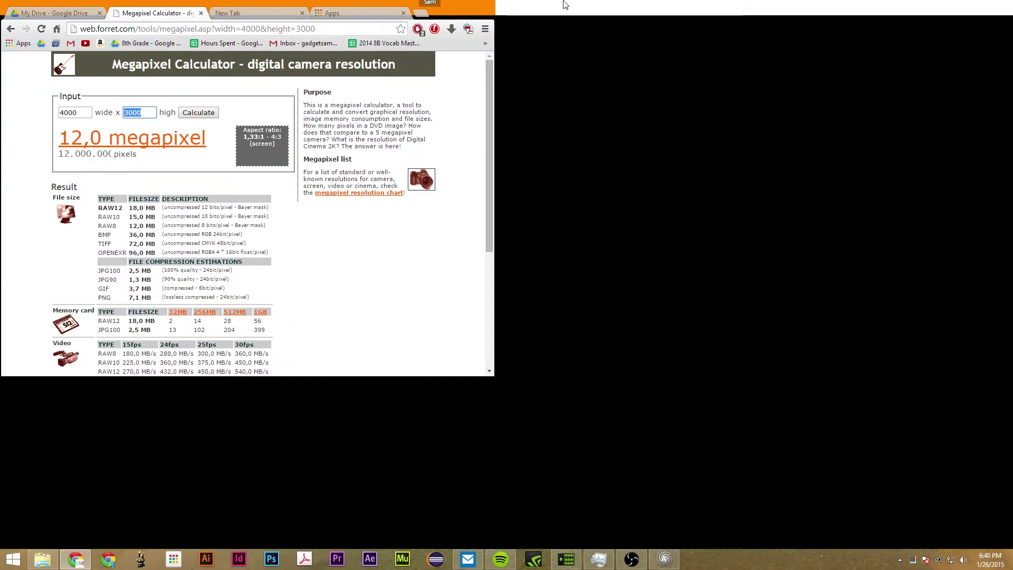
# Step: Maximise Chrome, close the Megapixel Calculator tab and load recap360.autodesk.com
pyautogui.doubleClick(566, 4)
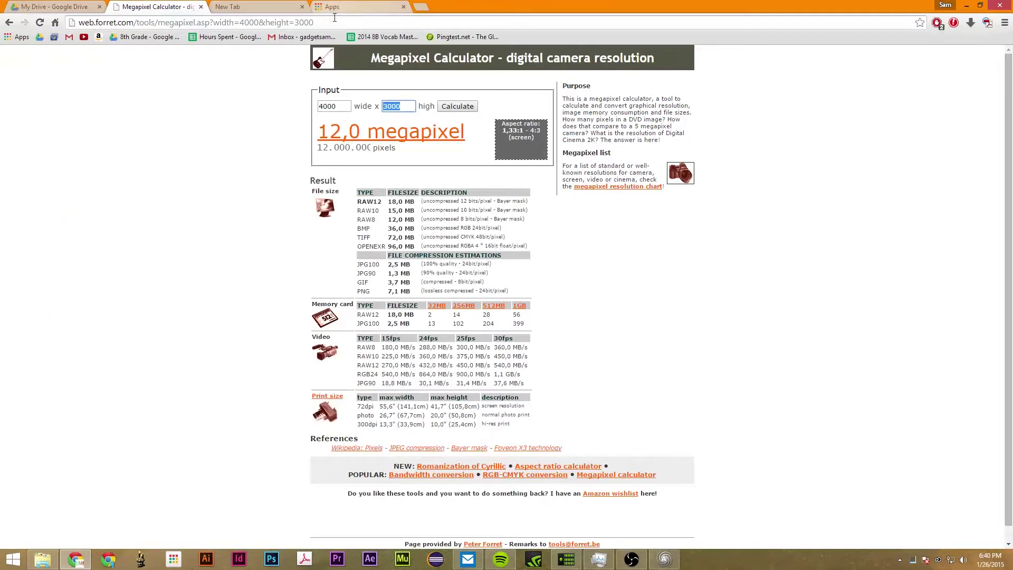
pyautogui.click(264, 7)
pyautogui.click(200, 7)
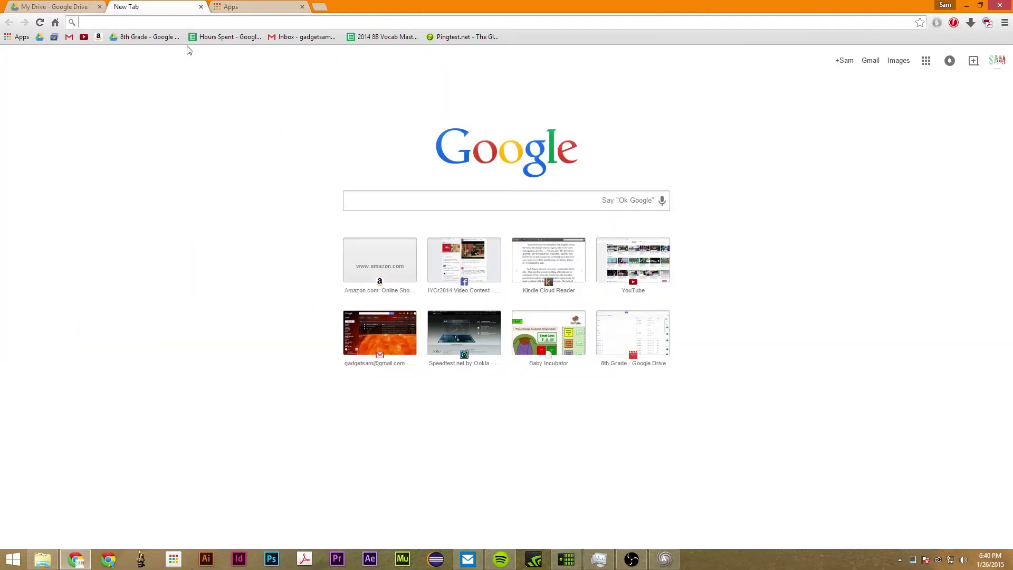
pyautogui.write('rec')
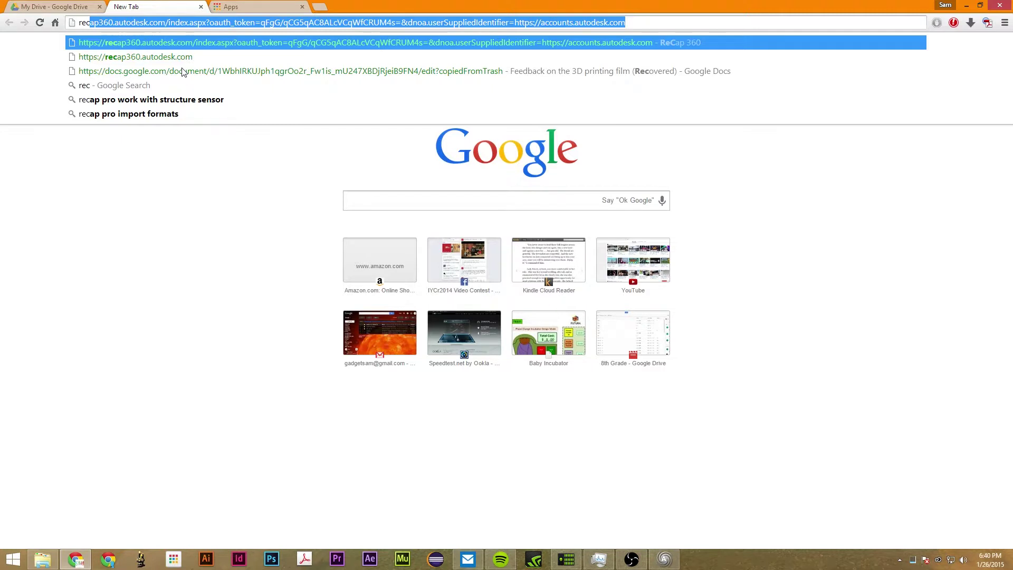
pyautogui.press('Return')
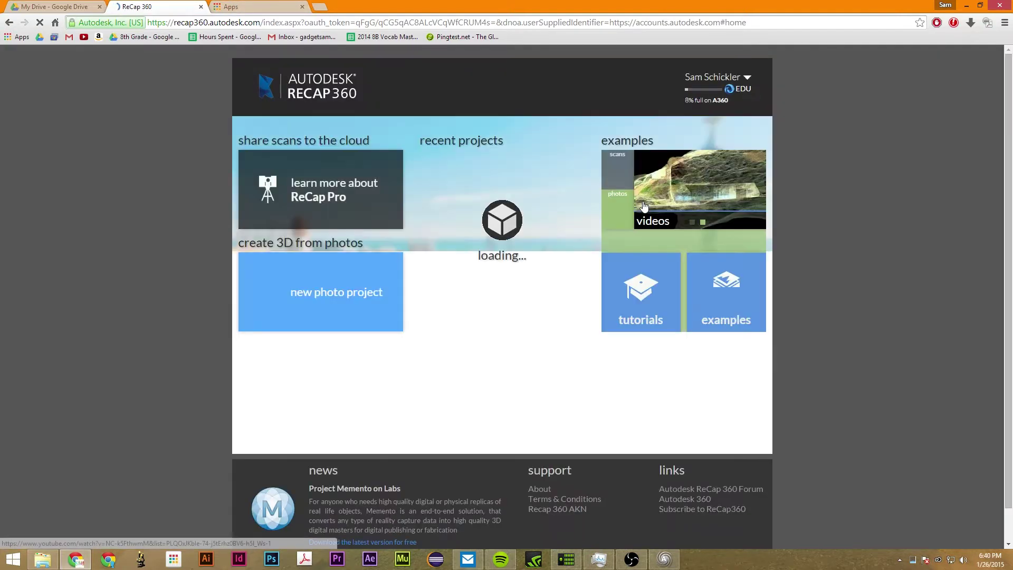
# Step: Start a new photo project named 'Teddy Bear'
pyautogui.moveTo(548, 186)
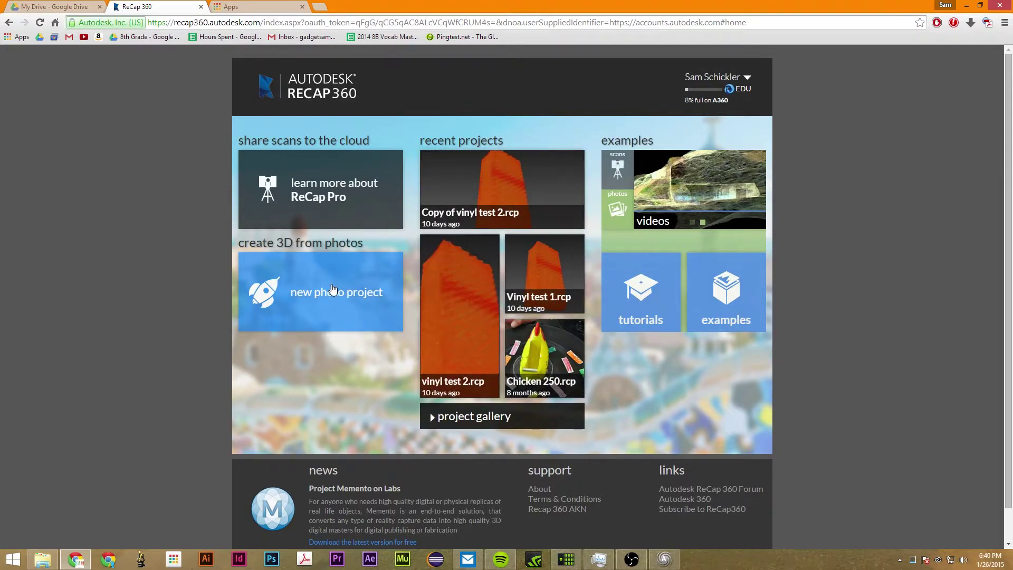
pyautogui.click(358, 304)
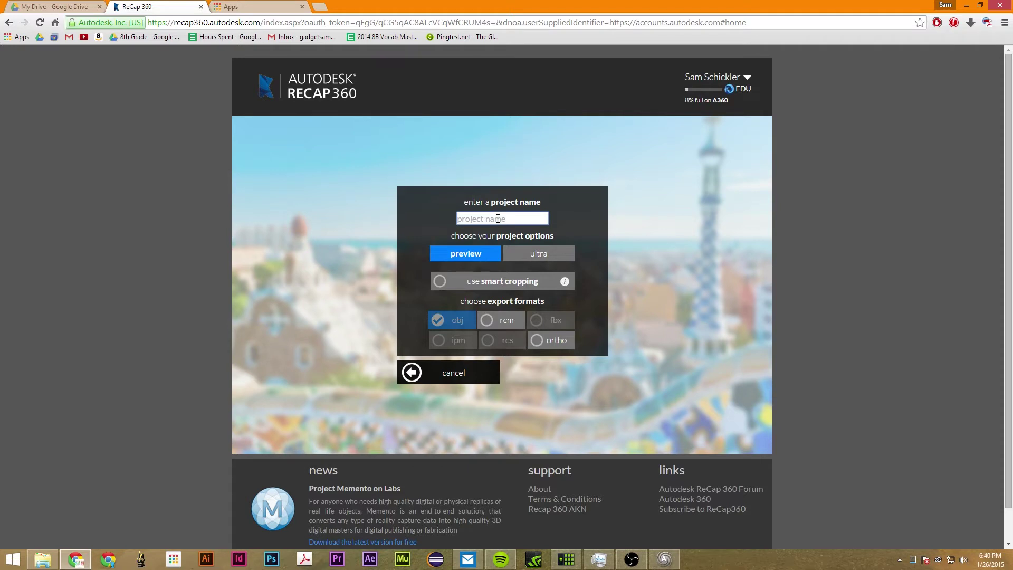
pyautogui.write('Tedd')
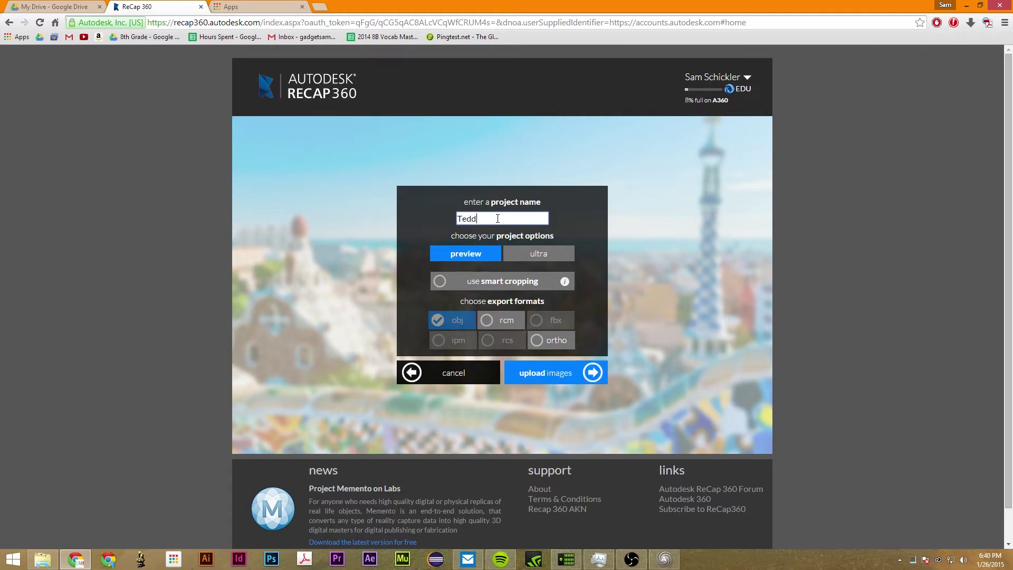
pyautogui.write('y BE')
# Step: Choose ultra quality, export formats rcm, fbx, ortho, ipm and rcs, plus smart texturing and cropping
pyautogui.click(537, 262)
pyautogui.click(509, 341)
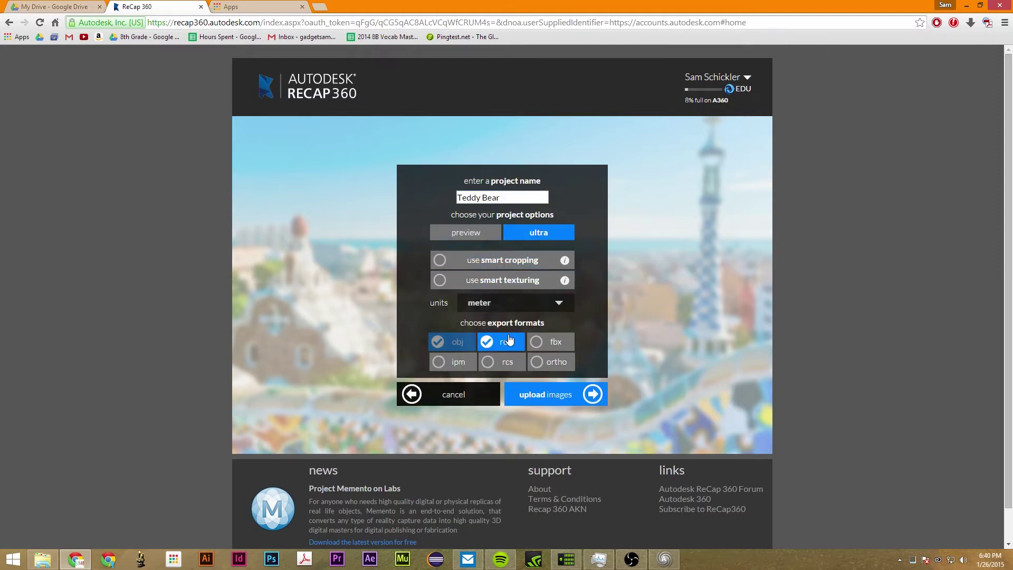
pyautogui.click(559, 364)
pyautogui.click(544, 343)
pyautogui.click(464, 365)
pyautogui.click(504, 363)
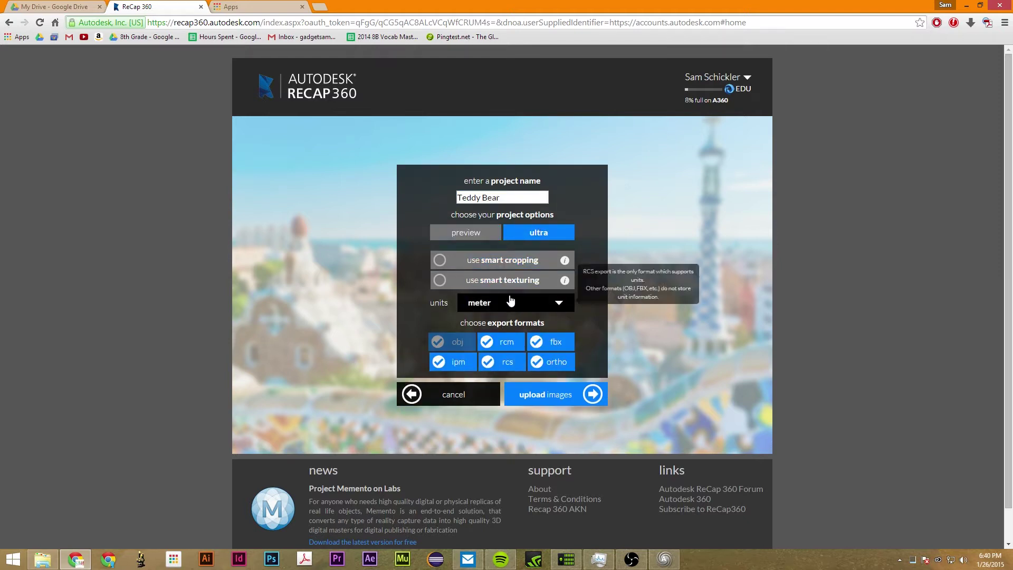
pyautogui.click(516, 280)
pyautogui.click(524, 266)
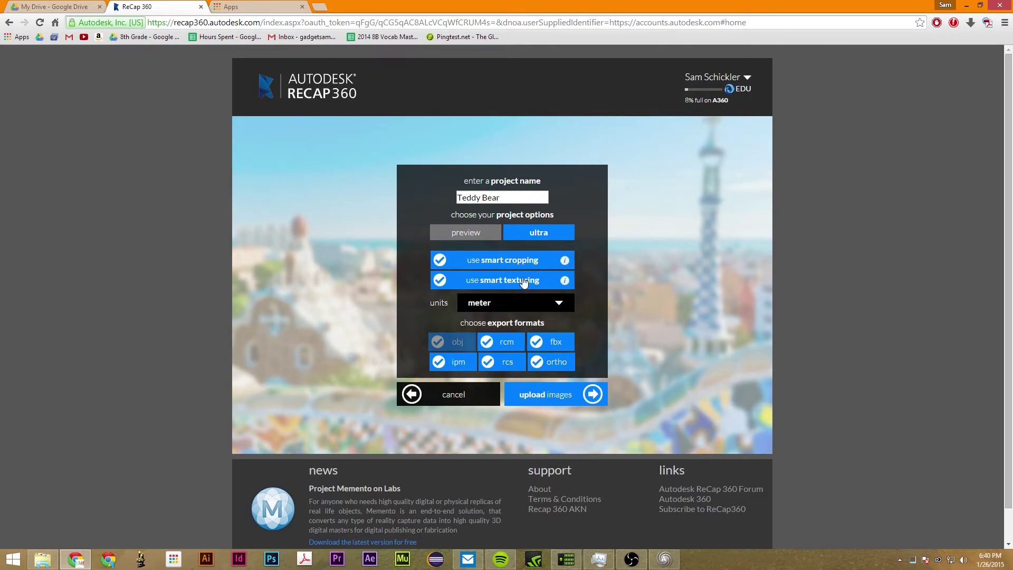
pyautogui.click(575, 395)
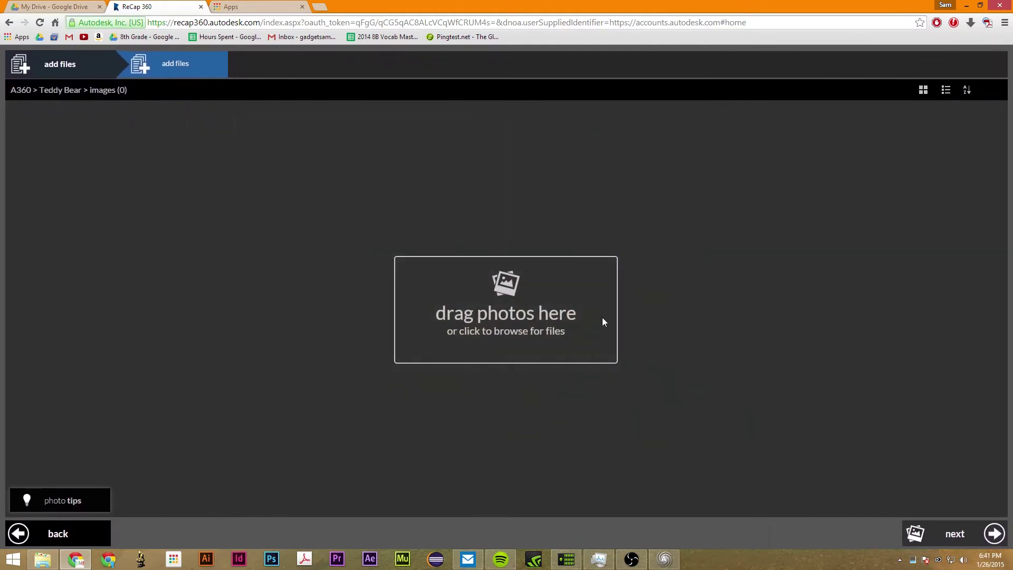
# Step: Add all 135 images from Photos (E:) > teddy bear scan to the project
pyautogui.click(602, 320)
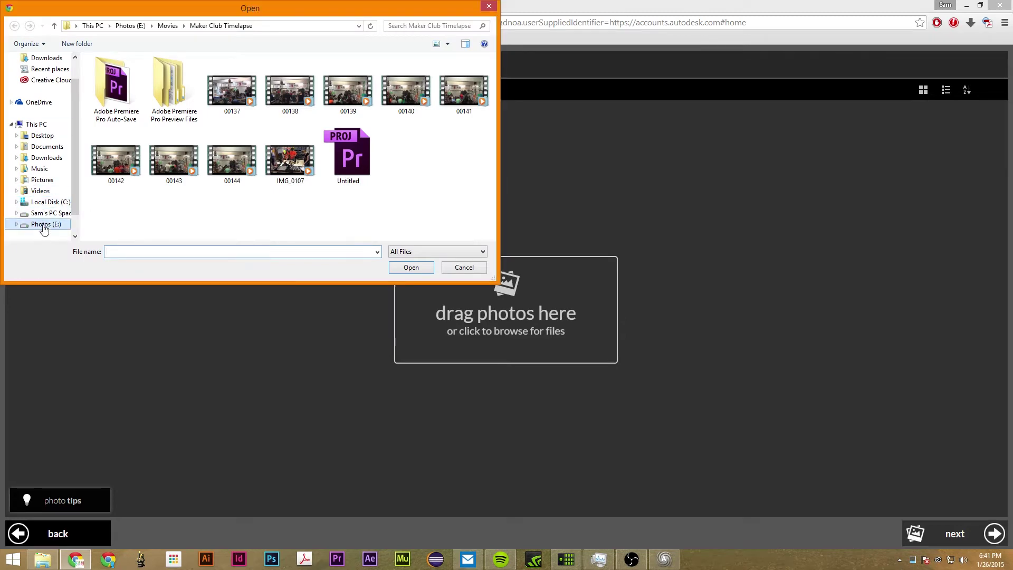
pyautogui.click(44, 227)
pyautogui.doubleClick(181, 220)
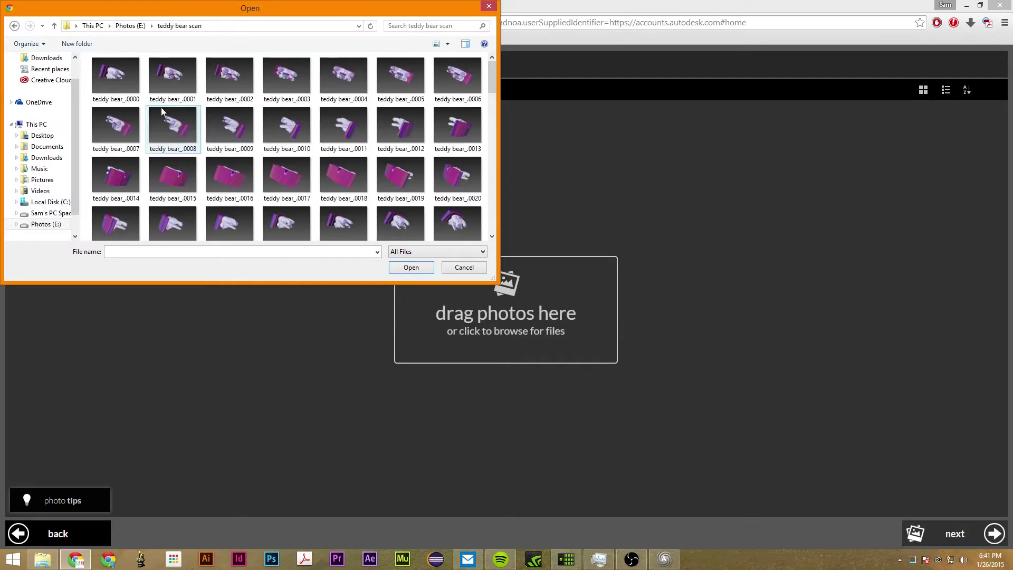
pyautogui.scroll(-15, 185, 157)
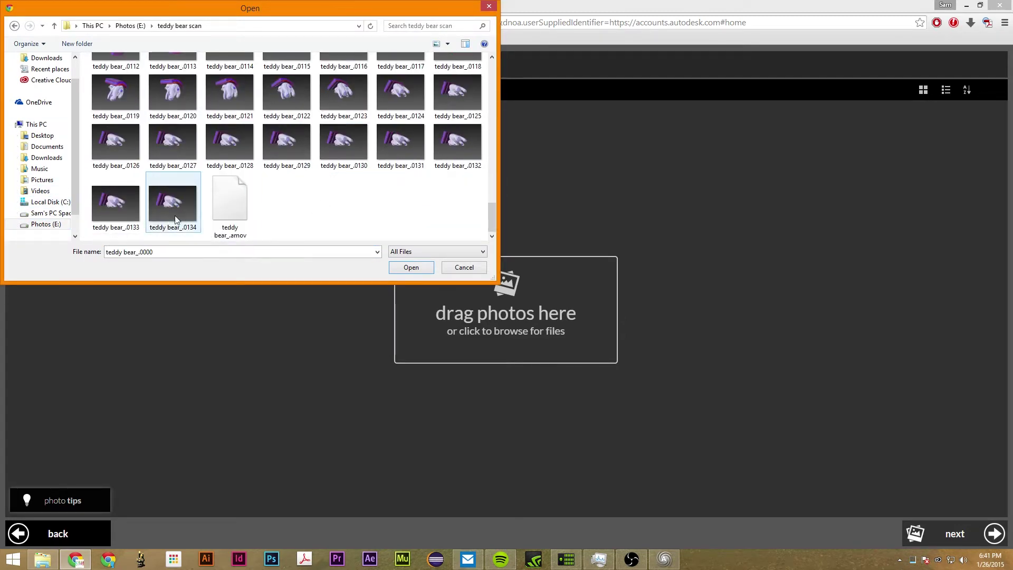
pyautogui.keyDown('shift'); pyautogui.click(177, 219); pyautogui.keyUp('shift')
pyautogui.click(416, 269)
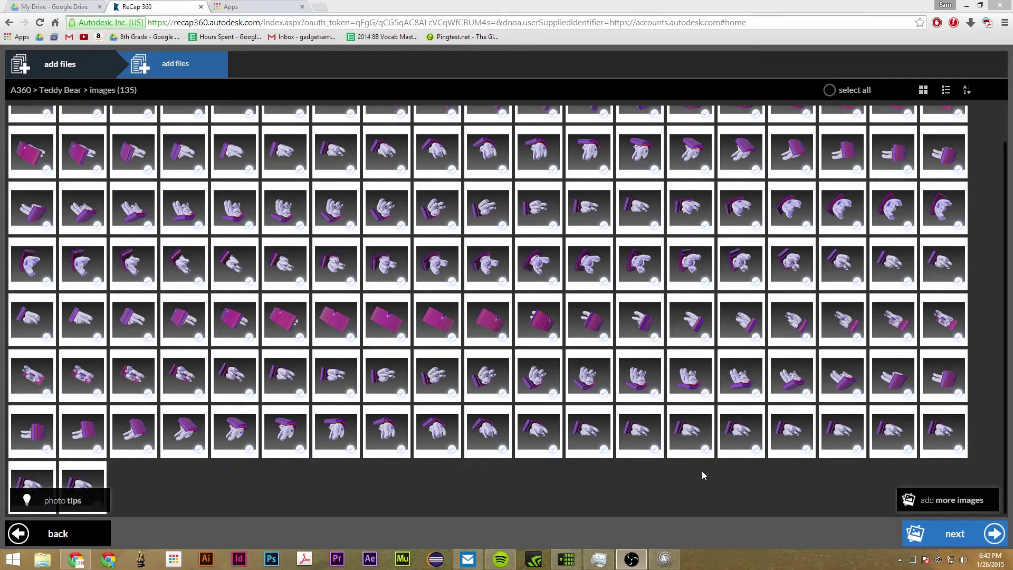
# Step: Review the uploaded teddy bear photos and submit them for photo-to-3D reconstruction
pyautogui.click(930, 535)
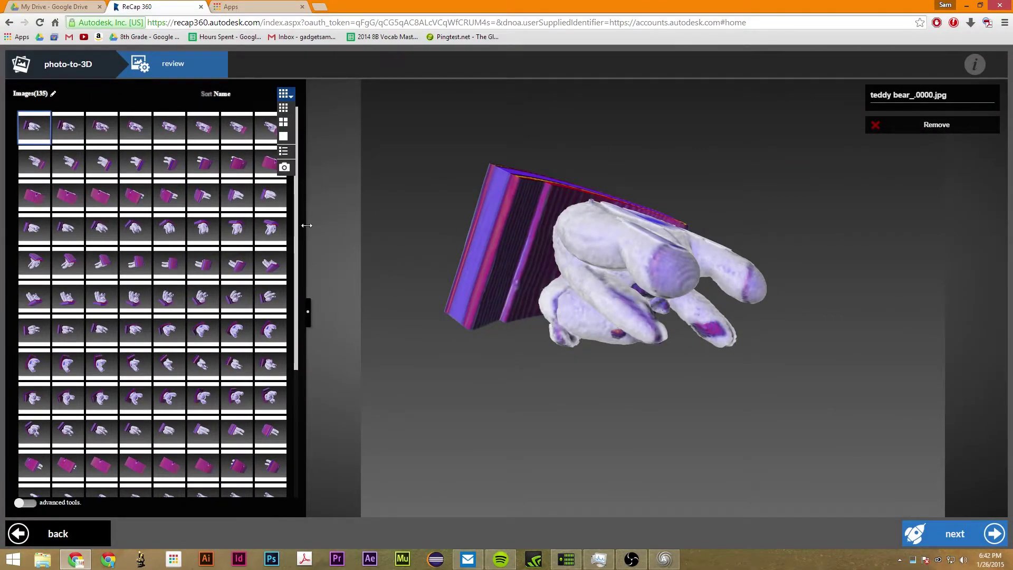
pyautogui.scroll(-4, 299, 244)
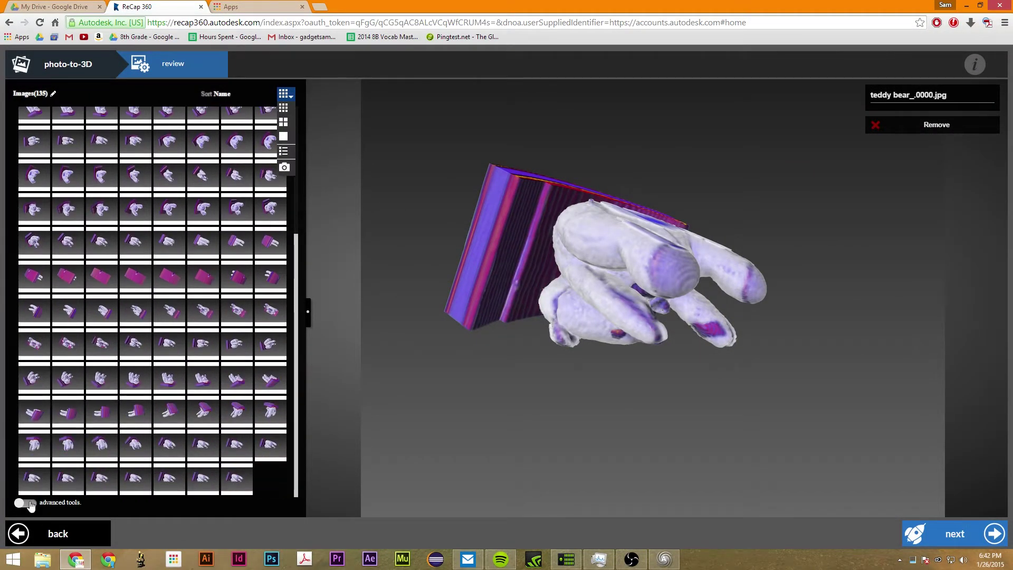
pyautogui.click(958, 542)
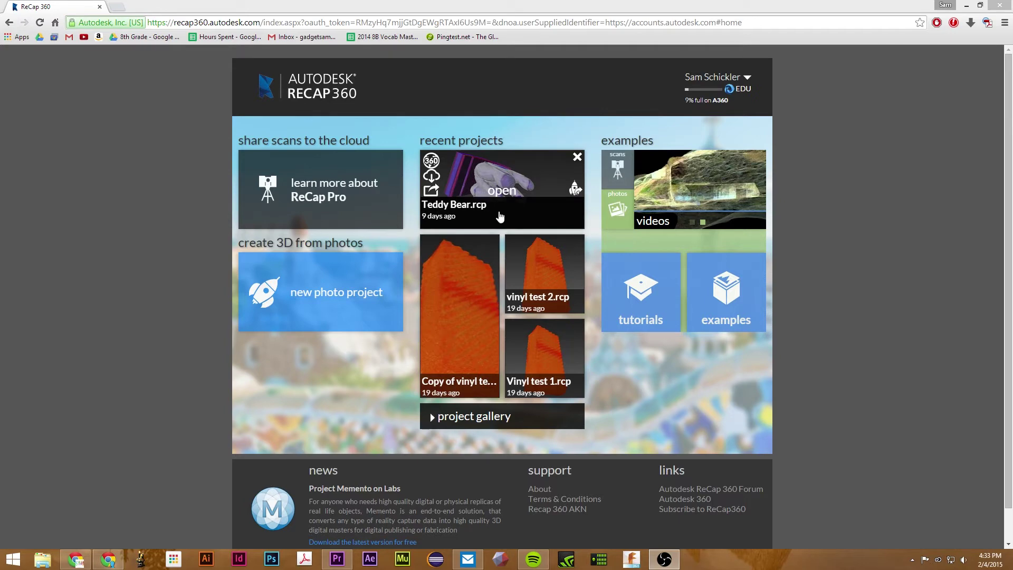
# Step: Open Teddy Bear.rcp from recent projects in the web viewer
pyautogui.click(501, 195)
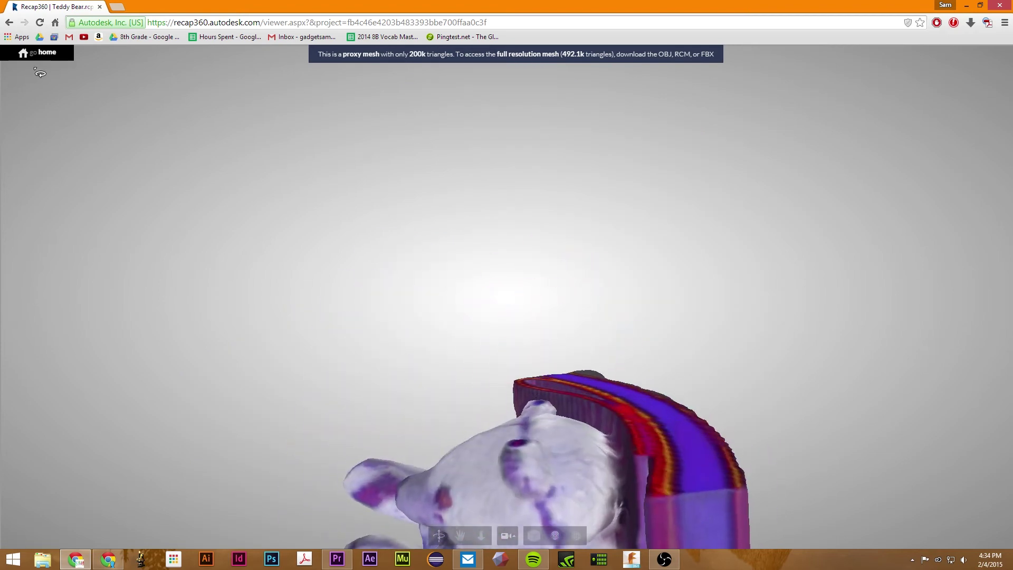
# Step: Back on the home dashboard, download the Teddy Bear project in fbx format
pyautogui.click(43, 52)
pyautogui.moveTo(431, 180)
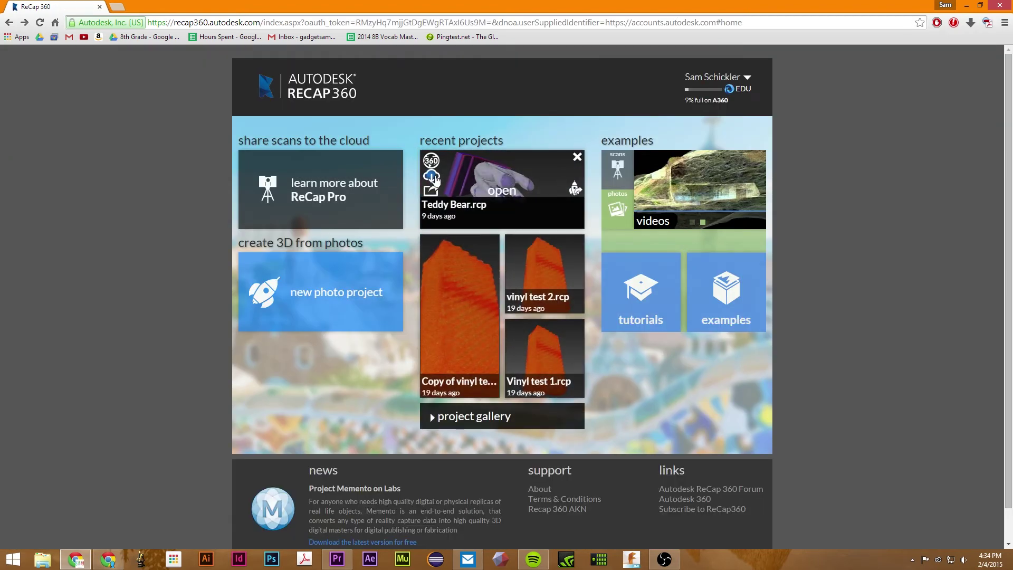
pyautogui.moveTo(533, 271)
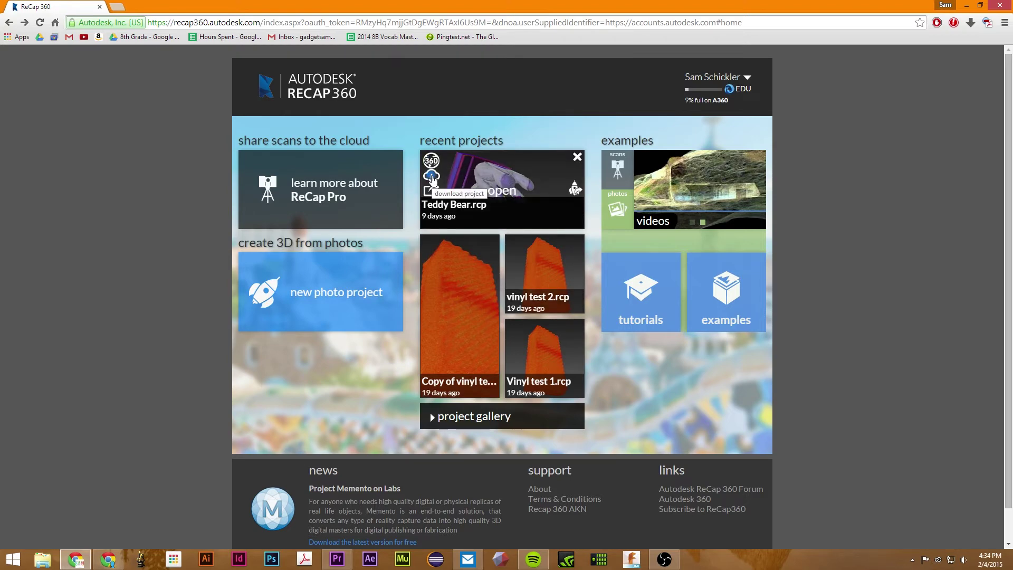
pyautogui.click(432, 178)
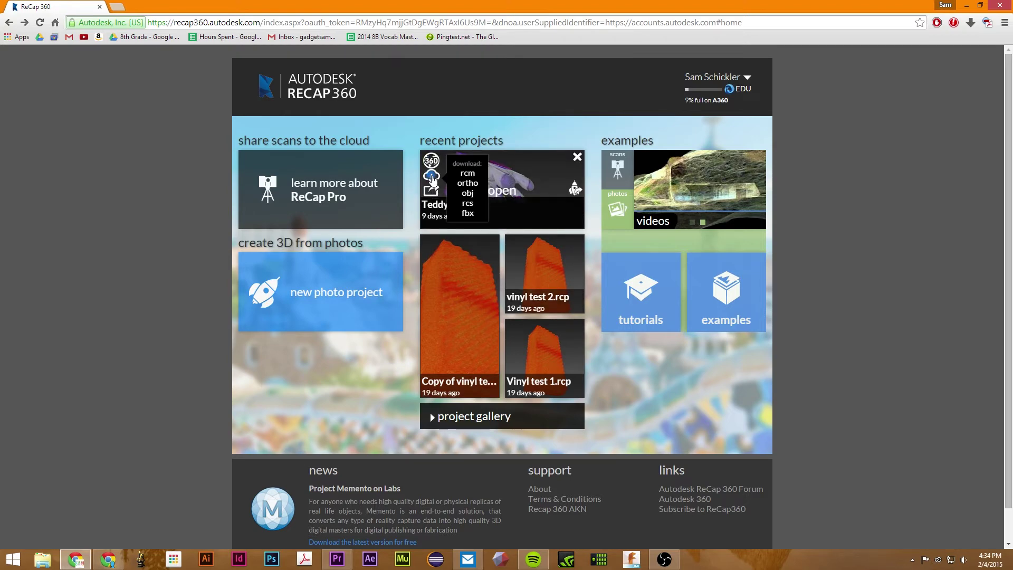
pyautogui.click(468, 213)
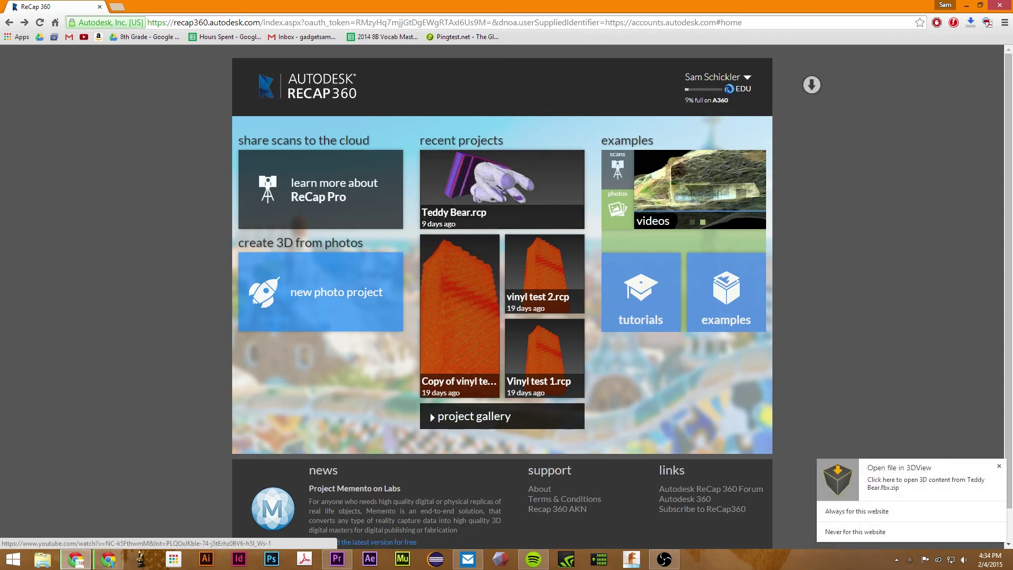
# Step: Check the Teddy Bear.fbx.zip download in Chrome's Downloads panel, then dismiss it
pyautogui.moveTo(1005, 4)
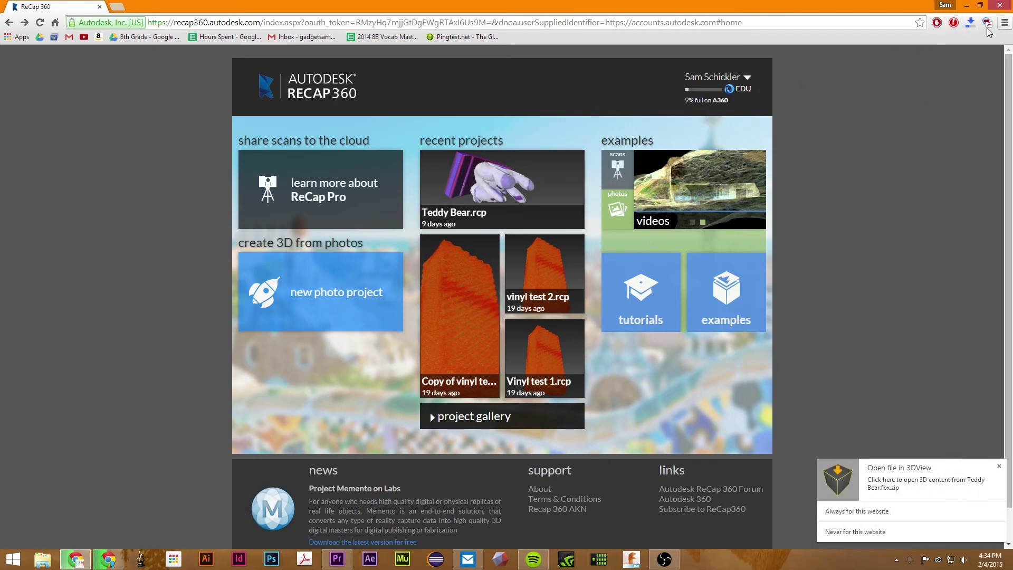
pyautogui.click(970, 22)
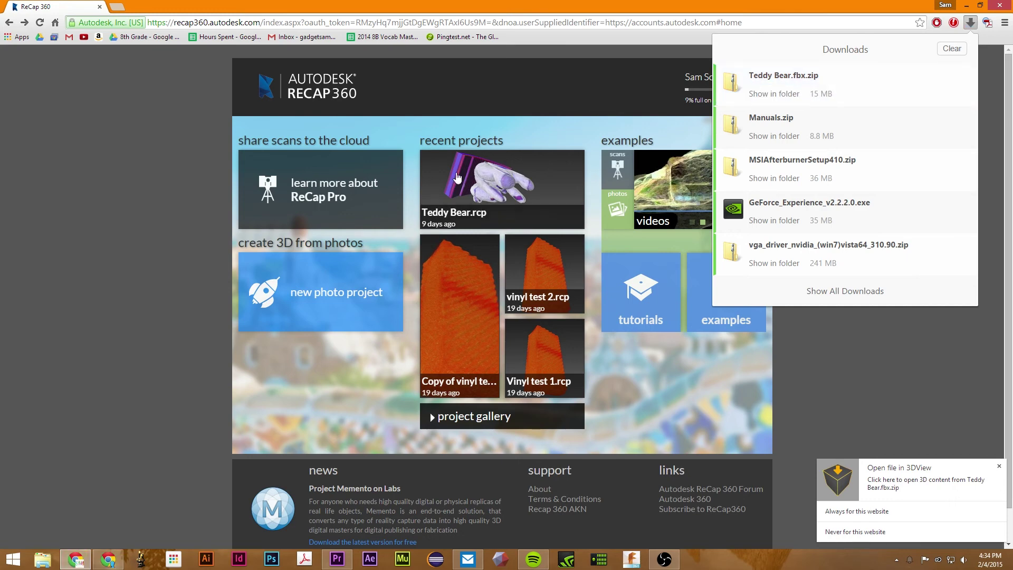
pyautogui.moveTo(432, 175)
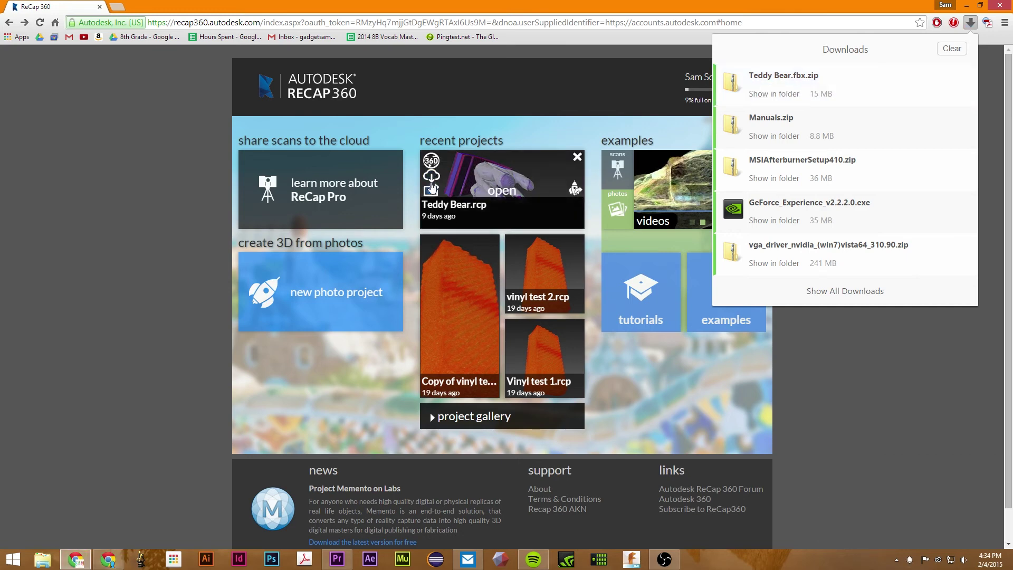
pyautogui.click(433, 192)
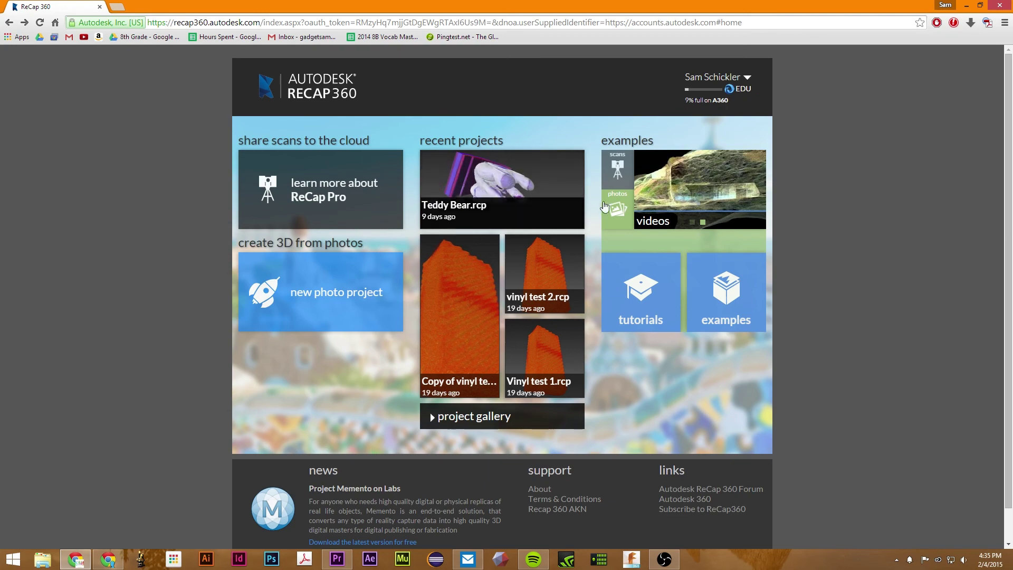
# Step: Reopen the Teddy Bear model, orbit it, and switch to textured-with-wireframe shading
pyautogui.click(502, 190)
pyautogui.moveTo(534, 345); pyautogui.dragTo(419, 446)
pyautogui.click(557, 536)
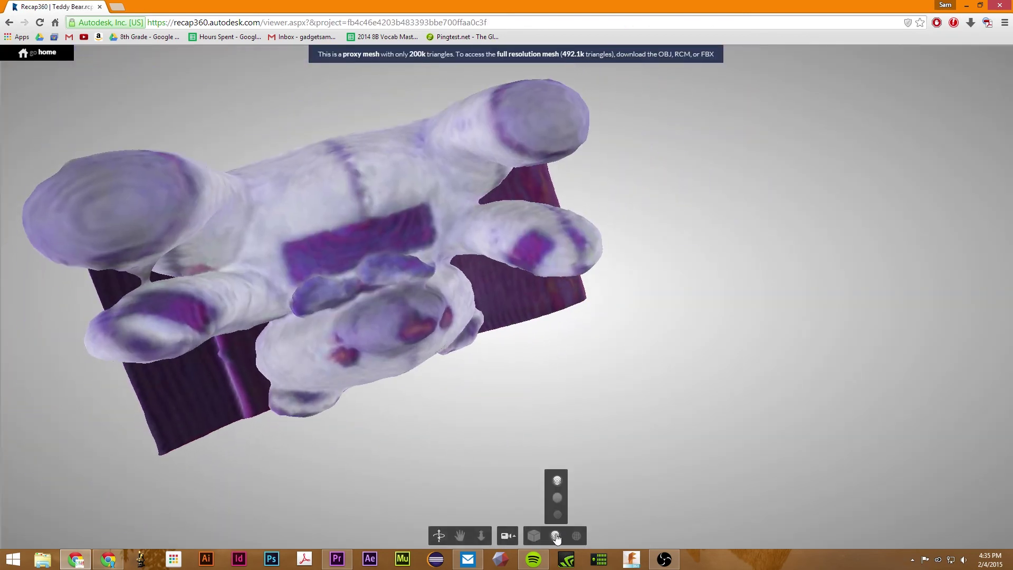
pyautogui.click(558, 514)
pyautogui.click(557, 497)
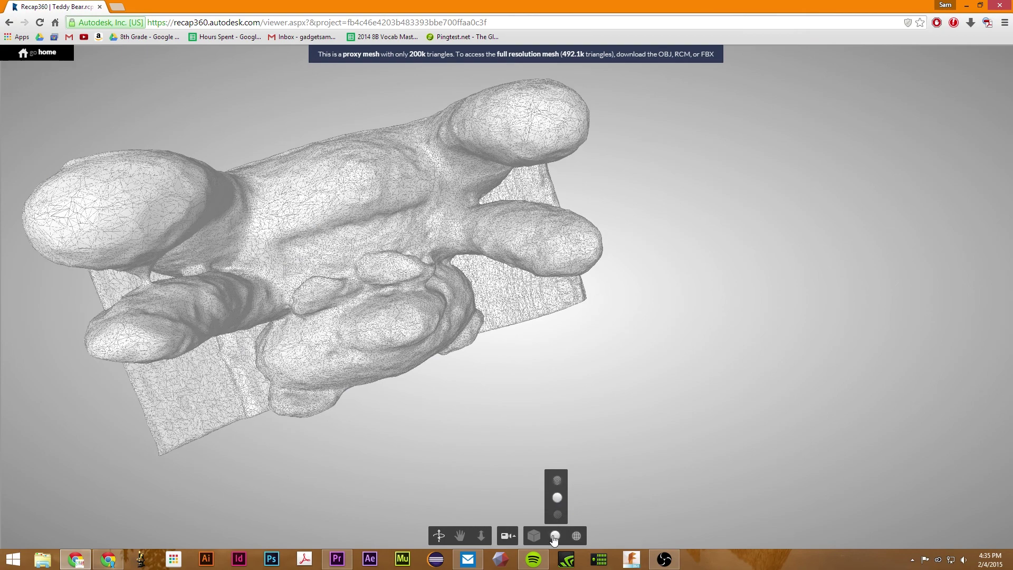
pyautogui.click(557, 515)
pyautogui.click(556, 481)
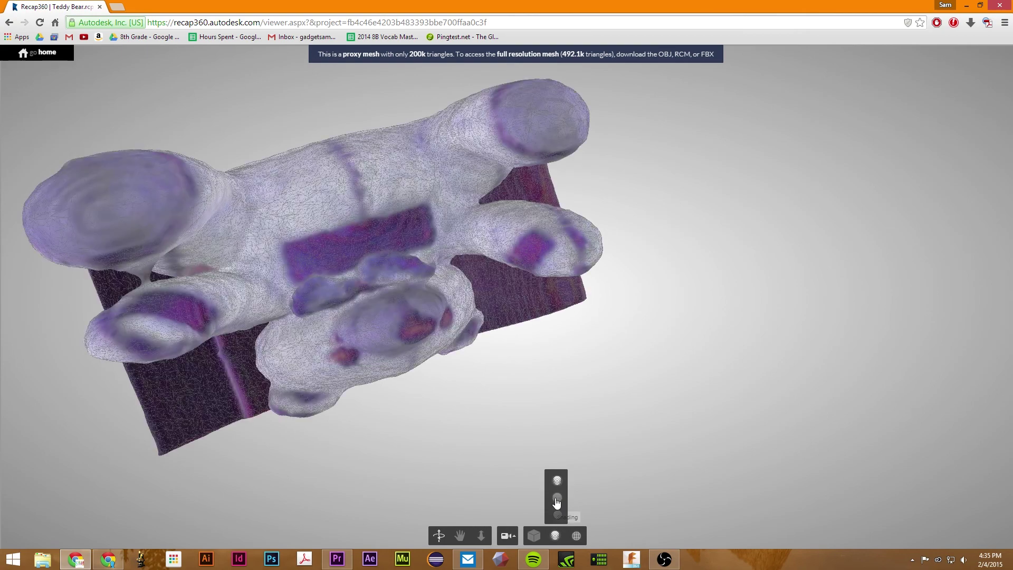